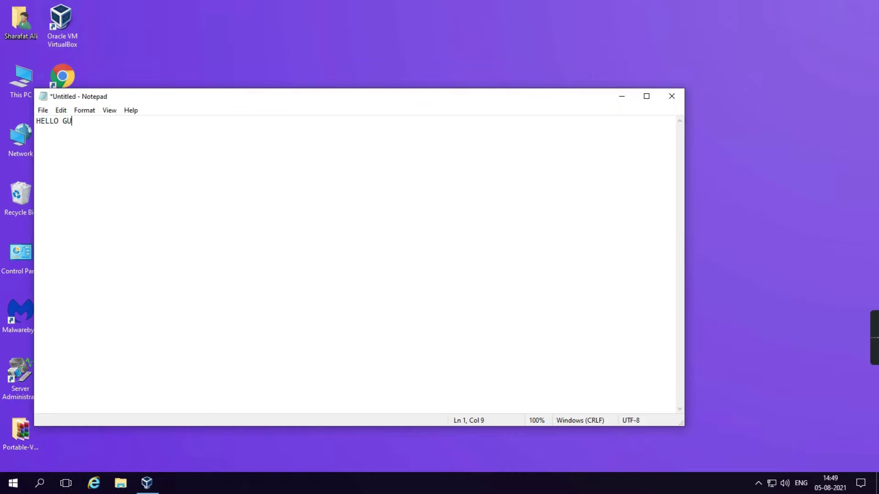
# Step: Continue the greeting line in the untitled note with "TODAY WE GOING TO LEARN HOW TO"
pyautogui.write('TODAY WE GOING TO LEAR')
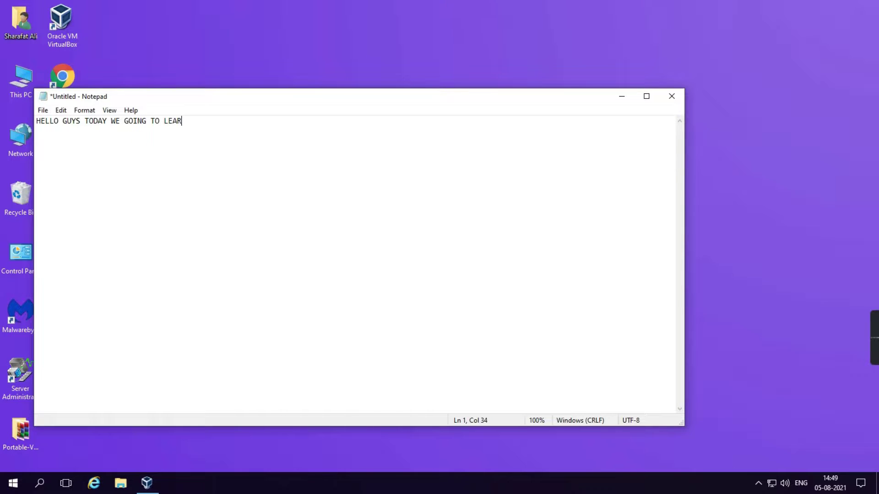
pyautogui.press('BackSpace')
pyautogui.write('N HOW TO')
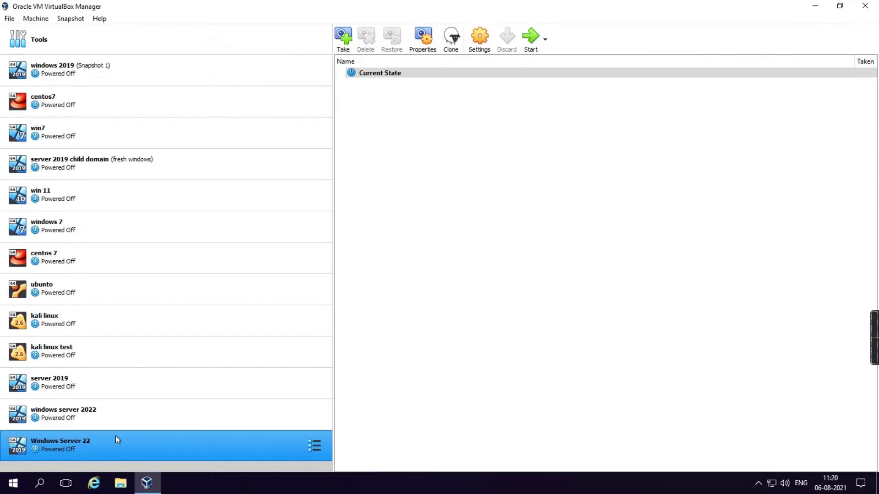
# Step: Switch to Oracle VM VirtualBox Manager and start the Windows Server 22 virtual machine
pyautogui.click(83, 419)
pyautogui.click(91, 438)
pyautogui.click(528, 40)
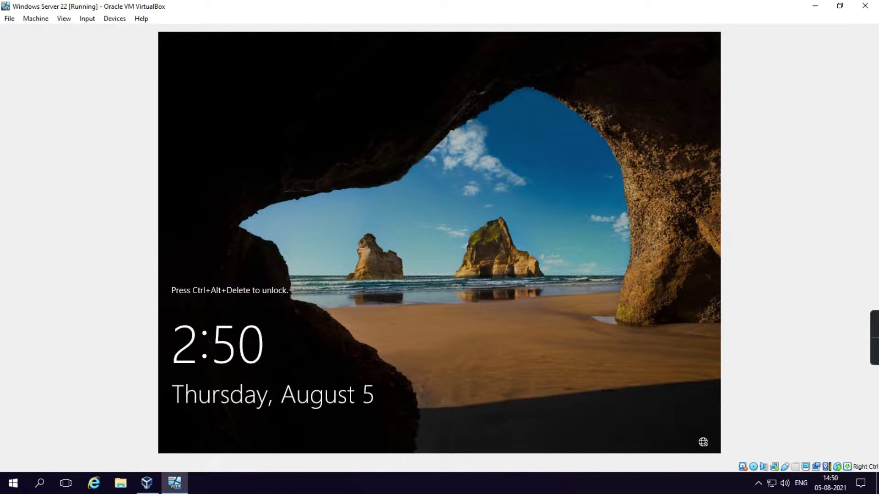
# Step: Unlock the virtual machine and sign in as Administrator with the account password
pyautogui.hotkey('ctrl', 'alt', 'Delete')
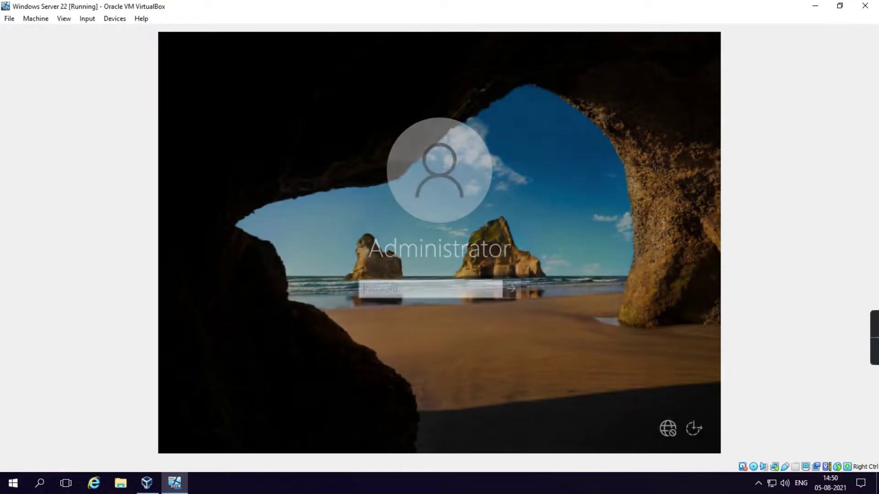
pyautogui.write('******')
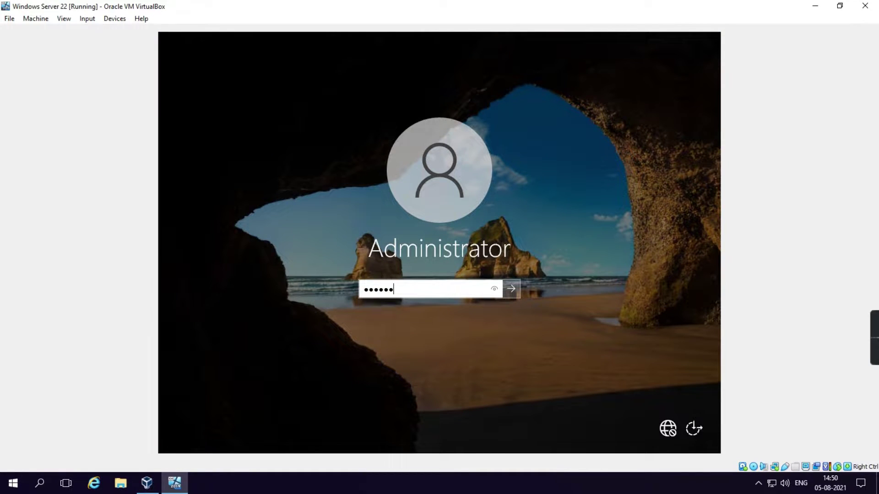
pyautogui.write('******')
pyautogui.press('Return')
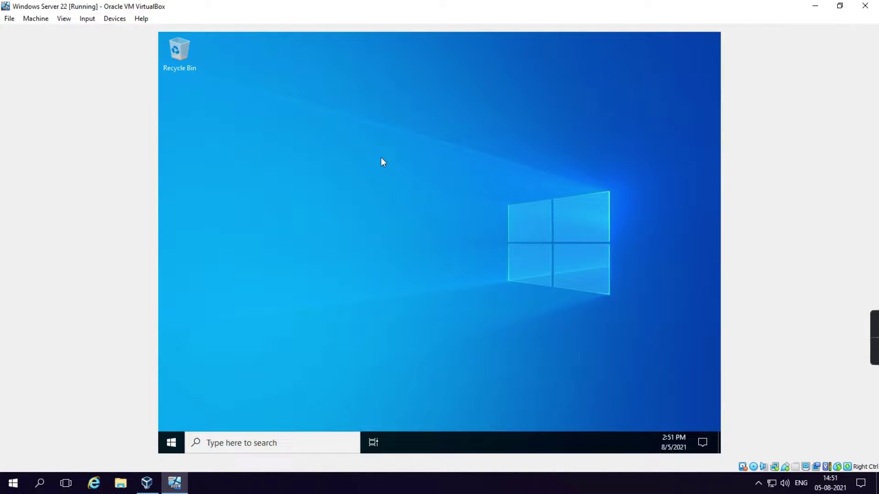
# Step: Open the desktop icon settings from the server's Themes personalization page
pyautogui.rightClick(304, 130)
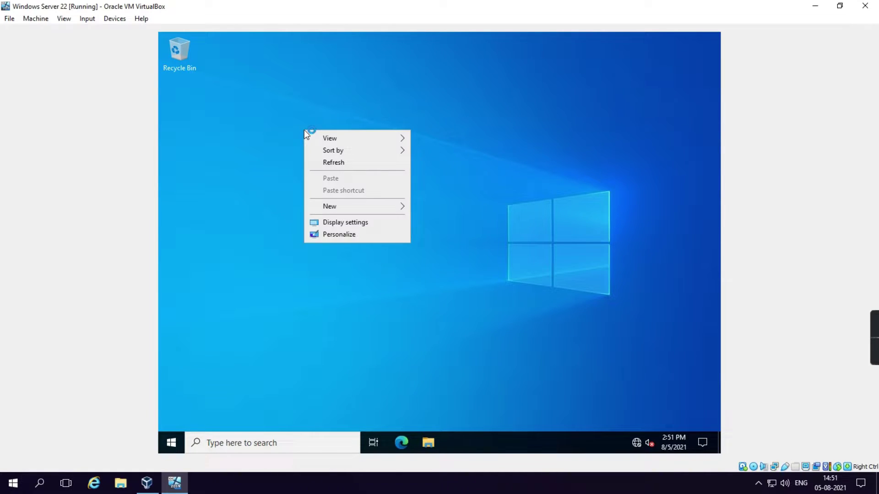
pyautogui.click(349, 235)
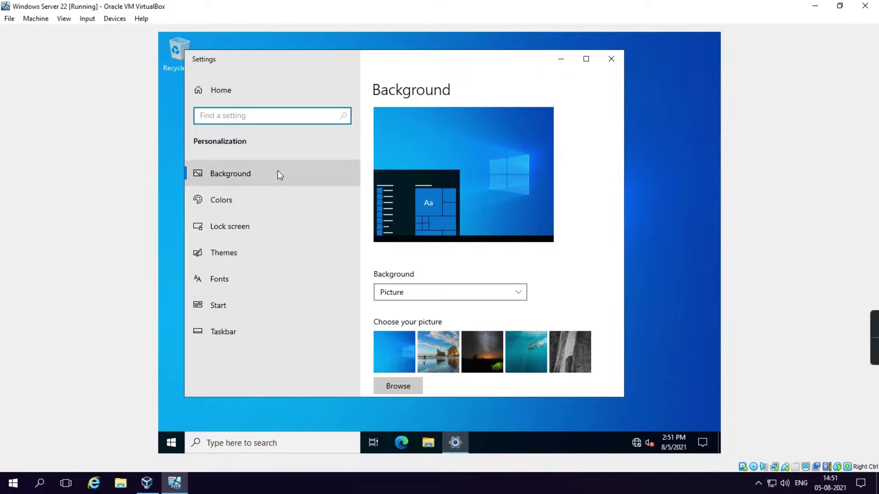
pyautogui.click(232, 258)
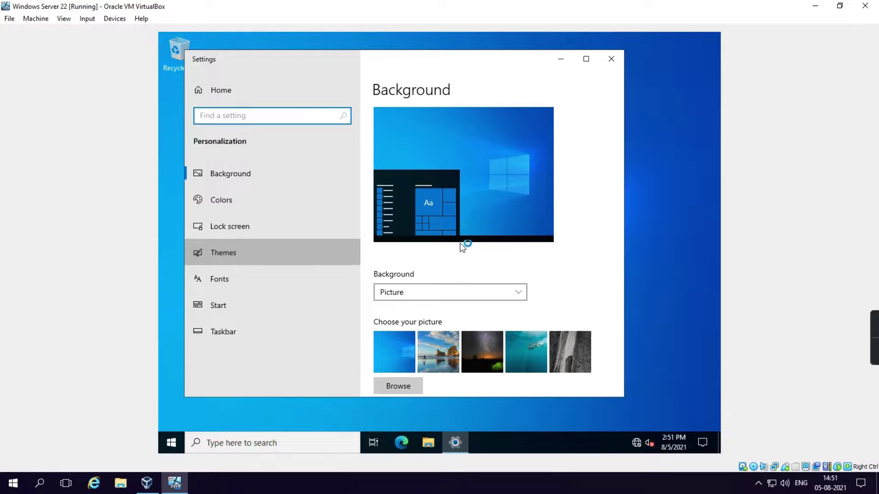
pyautogui.scroll(-8, 466, 242)
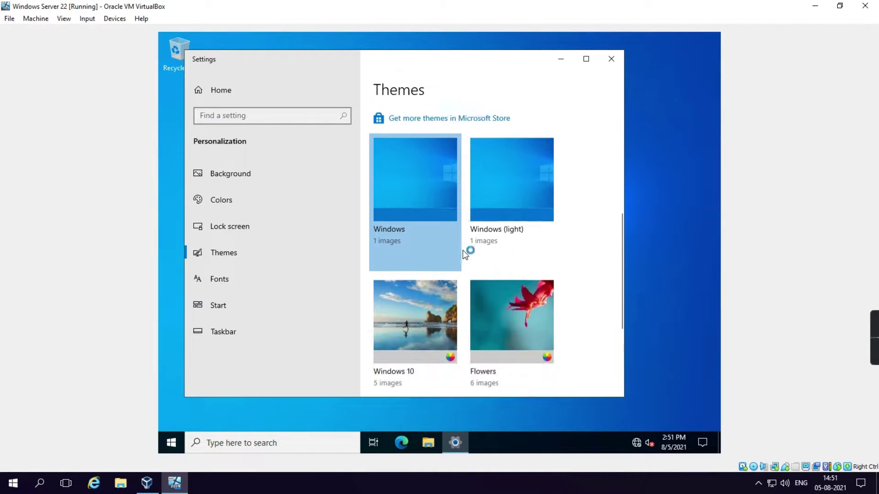
pyautogui.scroll(-1, 464, 254)
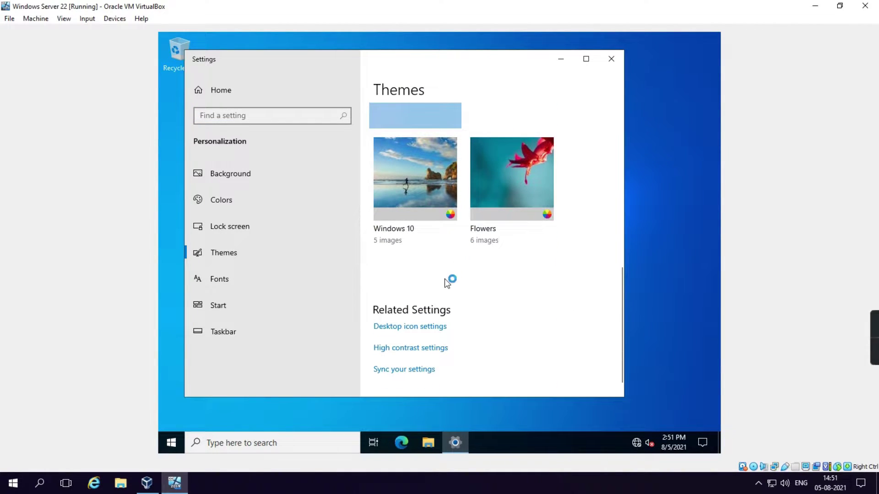
pyautogui.click(435, 327)
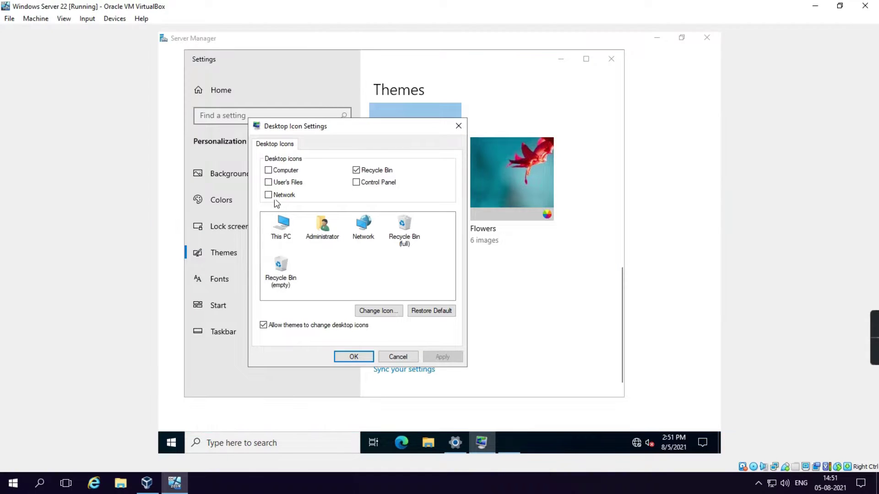
# Step: Enable the Network, User's Files, Computer and Control Panel desktop icons and apply the change
pyautogui.click(280, 194)
pyautogui.click(280, 182)
pyautogui.click(281, 170)
pyautogui.click(363, 182)
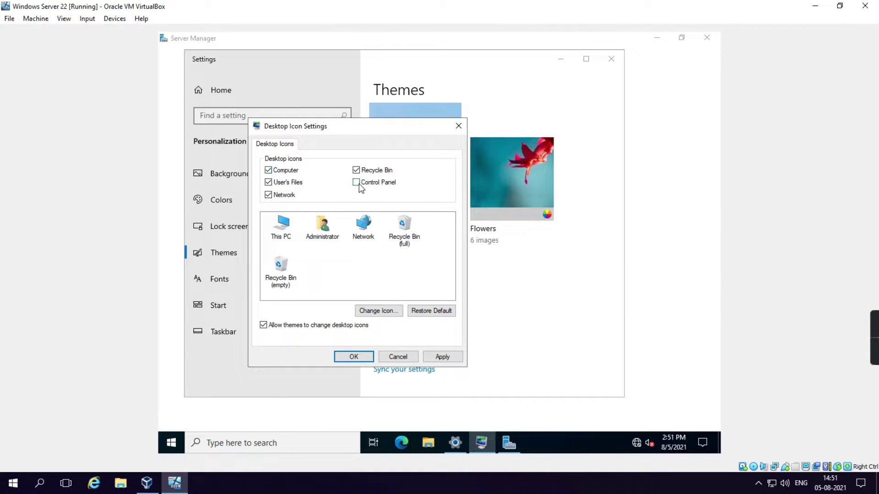
pyautogui.click(442, 357)
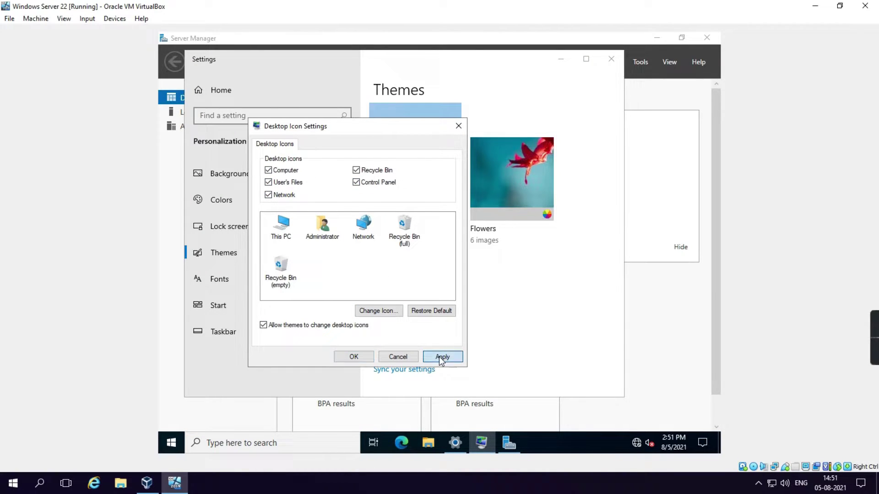
pyautogui.click(354, 357)
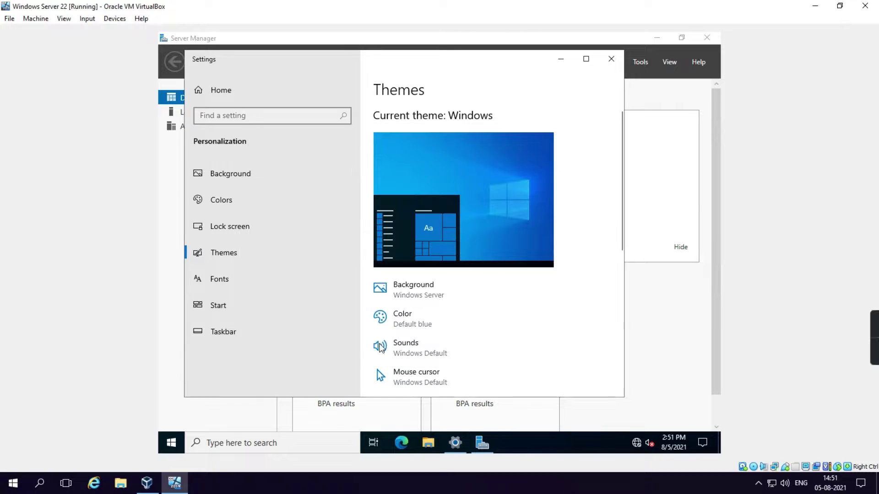
# Step: Close the Settings window, the Windows Admin Center message and Server Manager to return to the desktop
pyautogui.click(612, 59)
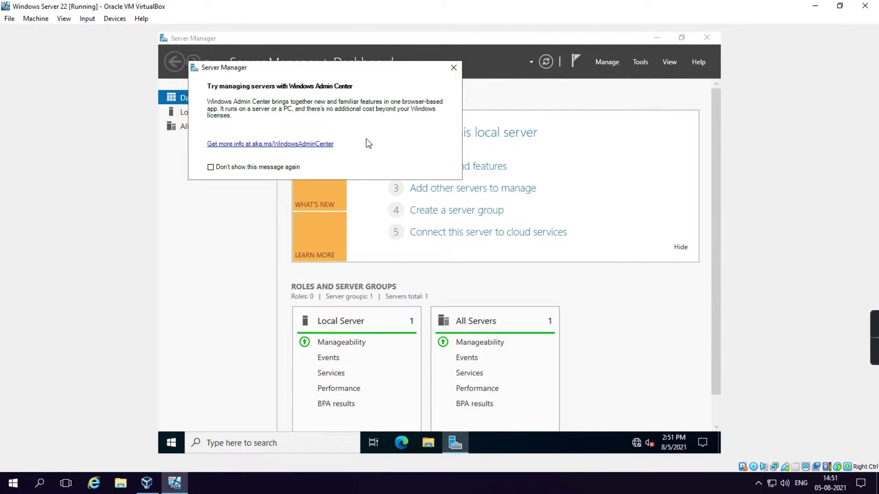
pyautogui.click(454, 67)
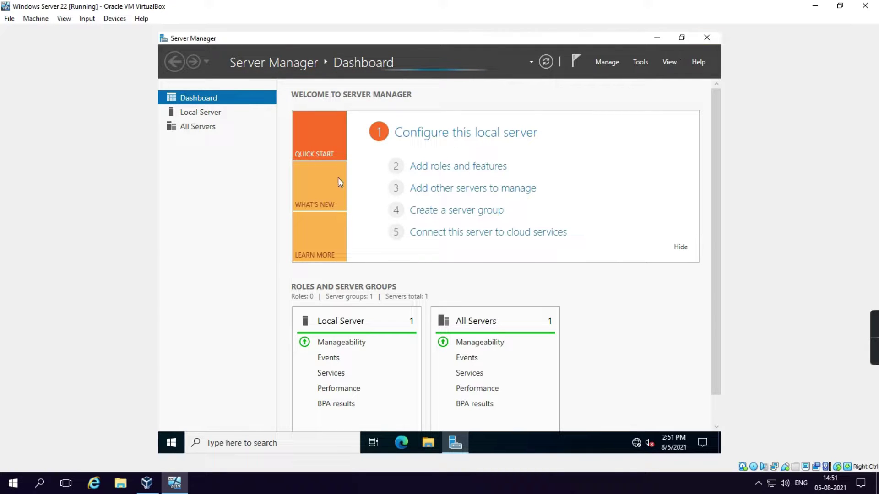
pyautogui.click(698, 42)
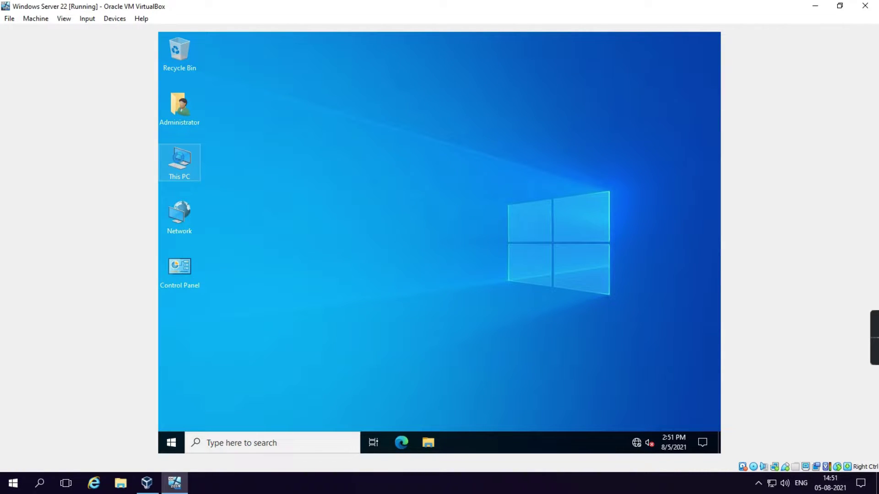
# Step: Rename the PC to "server" and restart it immediately with the reason Other (Unplanned)
pyautogui.rightClick(178, 157)
pyautogui.click(229, 284)
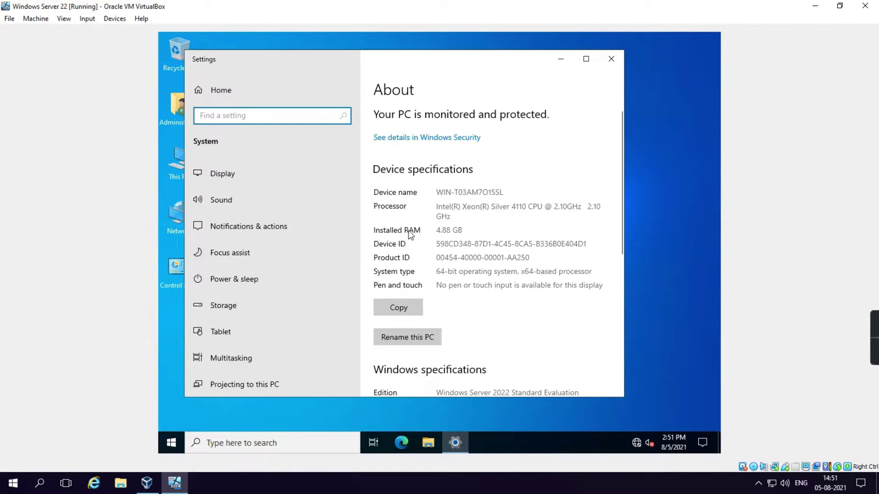
pyautogui.scroll(-1, 409, 230)
pyautogui.click(420, 286)
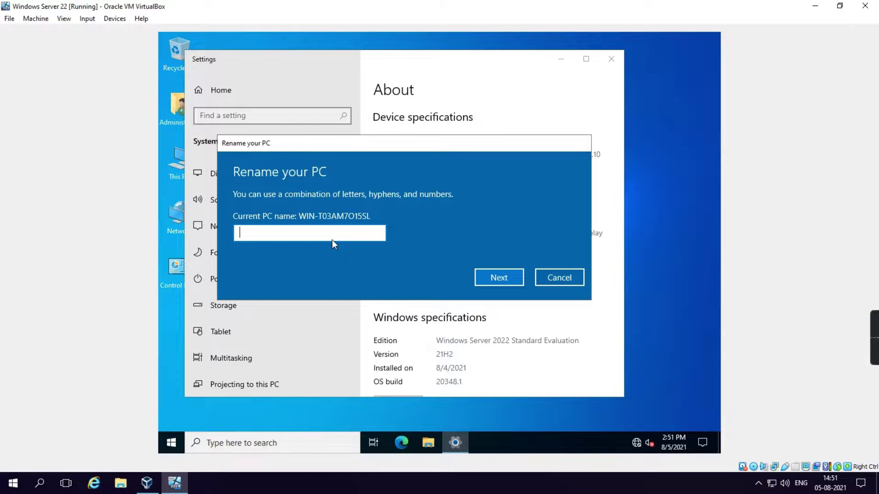
pyautogui.write('S')
pyautogui.press('BackSpace')
pyautogui.write('server')
pyautogui.click(498, 276)
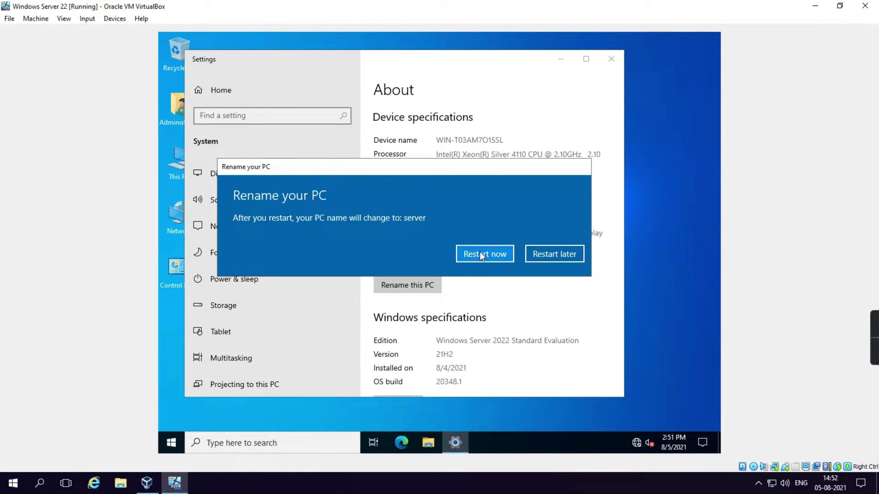
pyautogui.click(480, 254)
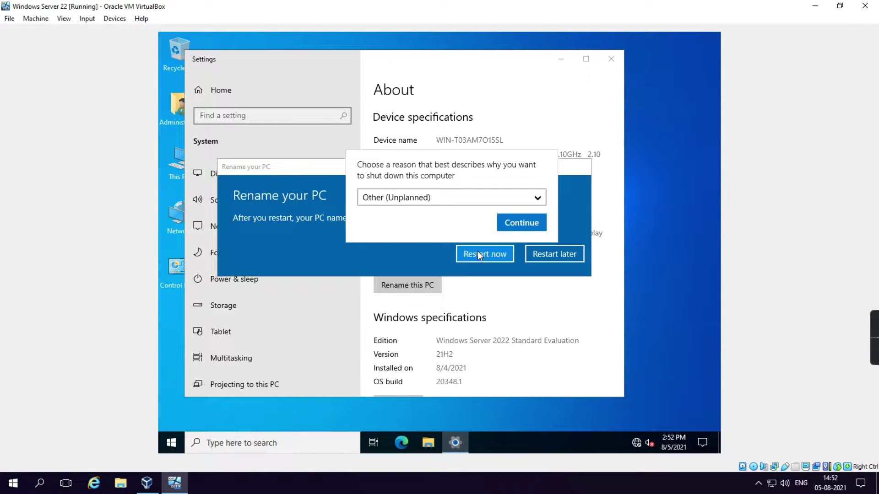
pyautogui.click(510, 224)
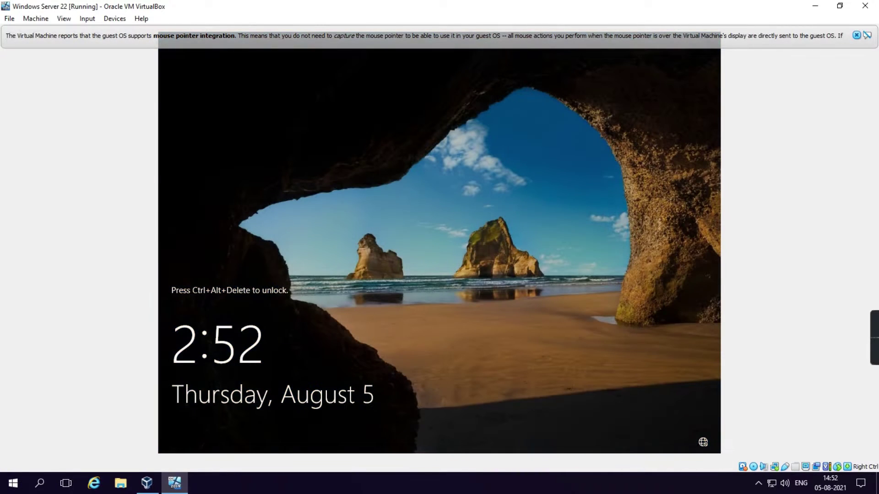
# Step: Sign in again as Administrator with the account password and dismiss the mouse pointer integration notice
pyautogui.hotkey('ctrl', 'alt', 'Delete')
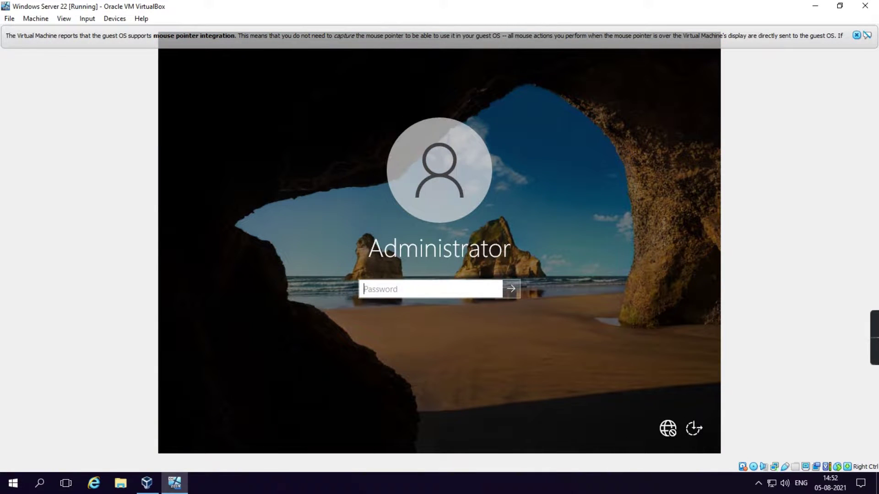
pyautogui.write('************')
pyautogui.press('Return')
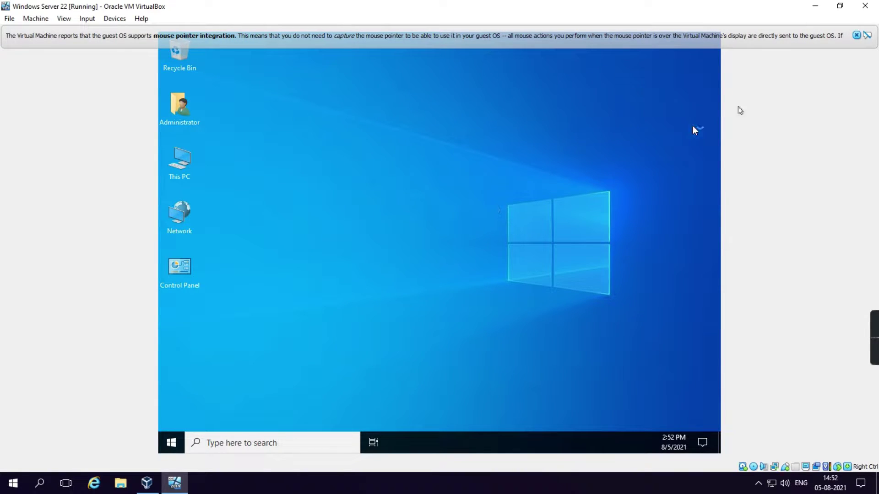
pyautogui.click(856, 35)
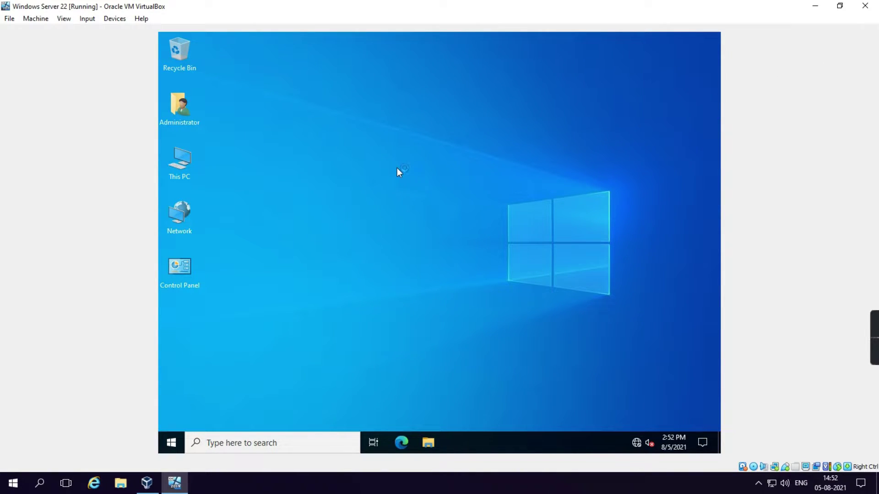
# Step: Open the Network and Sharing Center from the desktop Network icon's properties and close Server Manager
pyautogui.rightClick(180, 161)
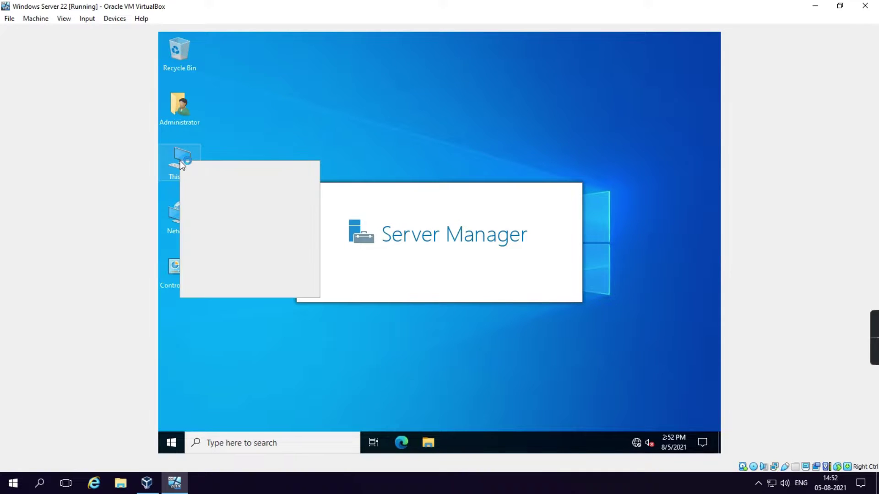
pyautogui.click(224, 321)
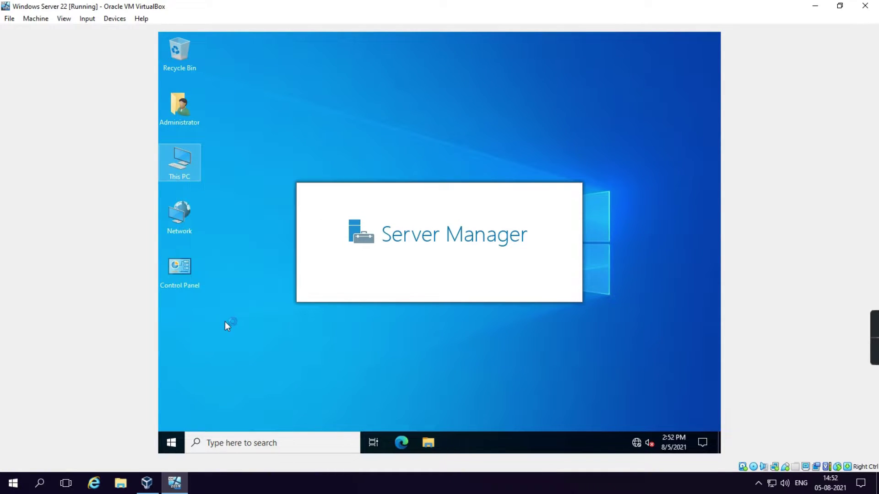
pyautogui.rightClick(181, 226)
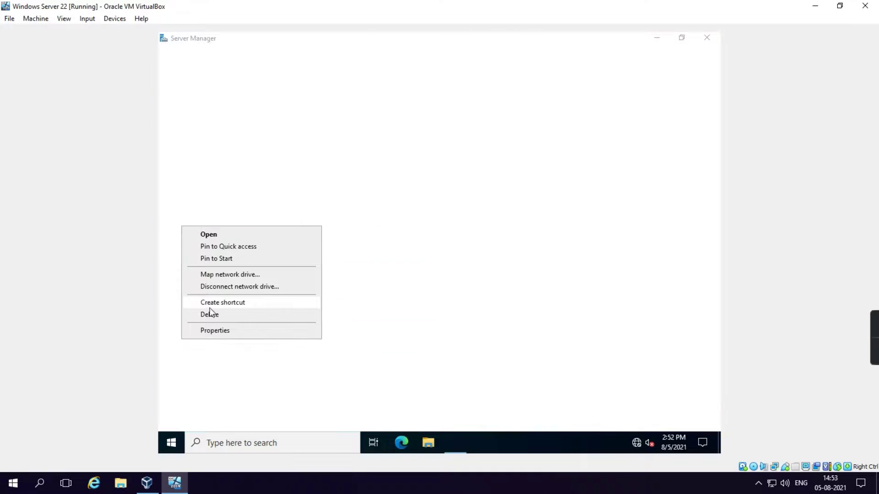
pyautogui.click(219, 330)
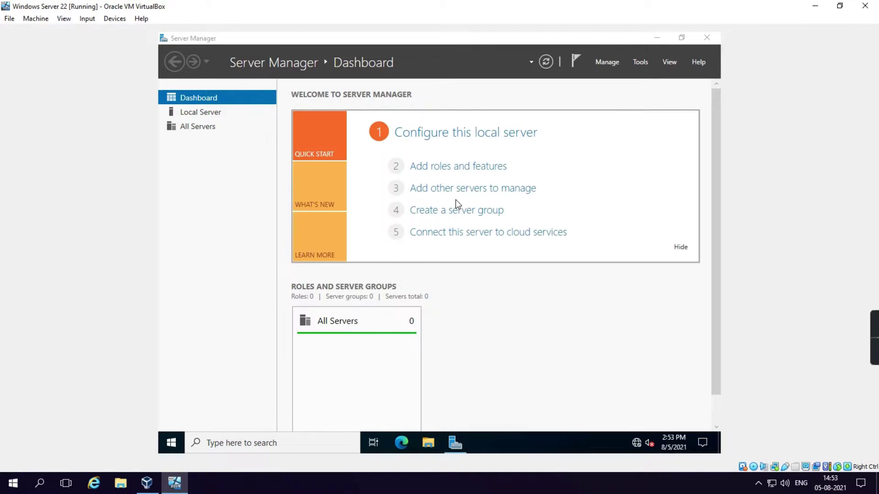
pyautogui.click(705, 41)
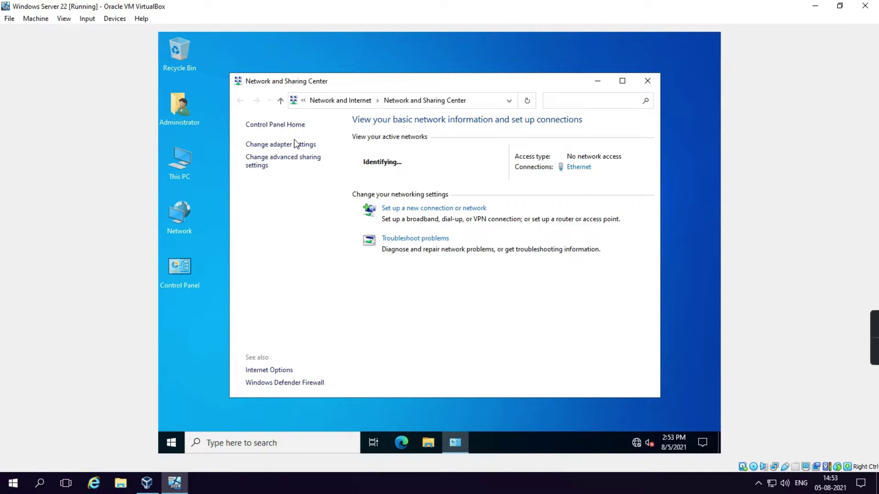
# Step: Open the Internet Protocol Version 4 (TCP/IPv4) properties of the Ethernet adapter
pyautogui.click(296, 144)
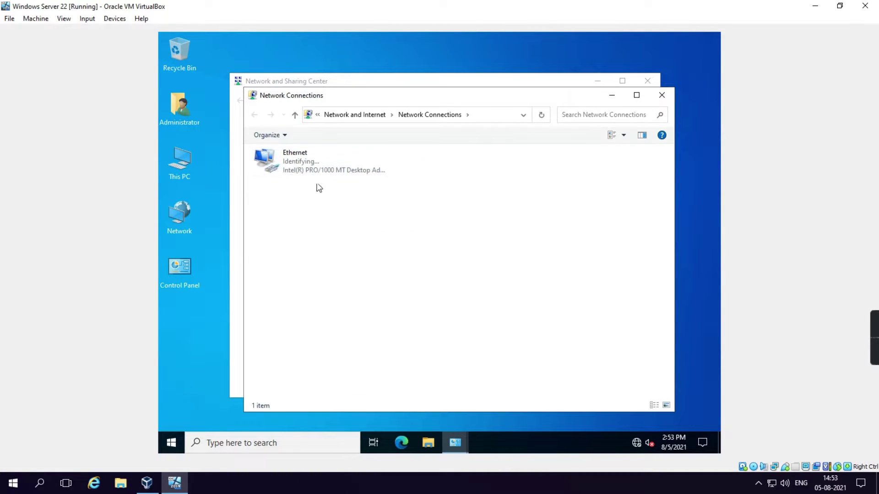
pyautogui.click(300, 171)
pyautogui.rightClick(299, 171)
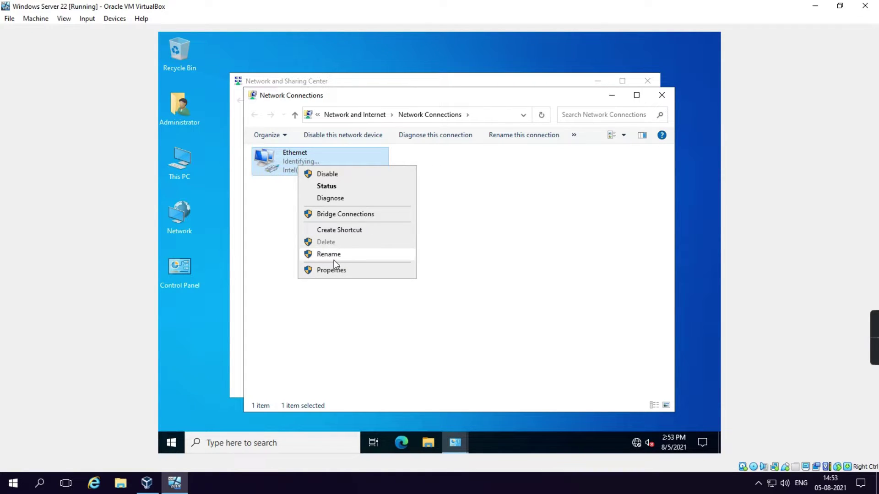
pyautogui.click(326, 270)
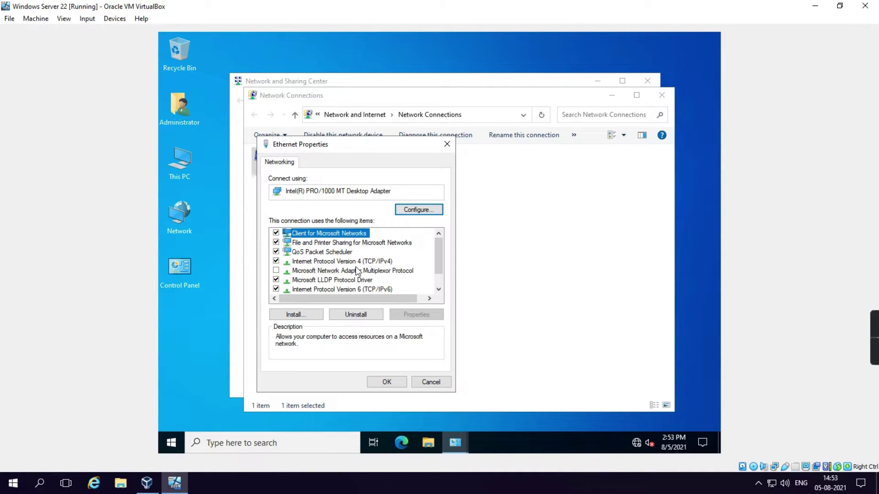
pyautogui.click(359, 262)
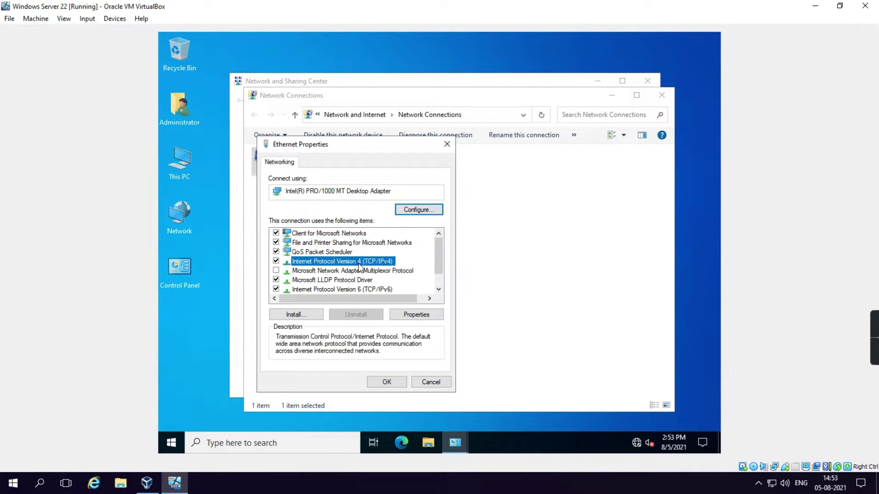
pyautogui.click(403, 316)
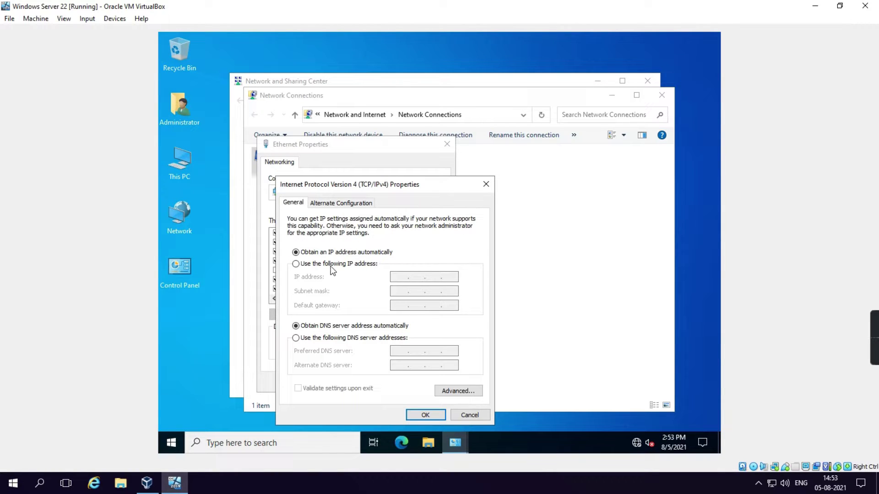
# Step: Assign the static IP address 10.0.0.1, subnet mask 255.0.0.0 and default gateway 10.0.0.1, and close all the network windows
pyautogui.click(329, 265)
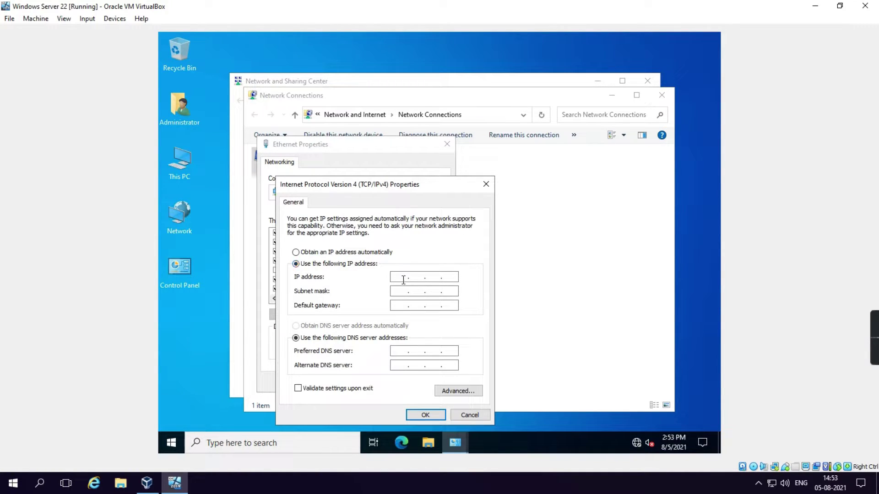
pyautogui.click(397, 276)
pyautogui.write('10 . 0 . 0')
pyautogui.press('BackSpace')
pyautogui.press('BackSpace')
pyautogui.press('Tab')
pyautogui.press('Tab')
pyautogui.write('10 . 0 . 0 . 1')
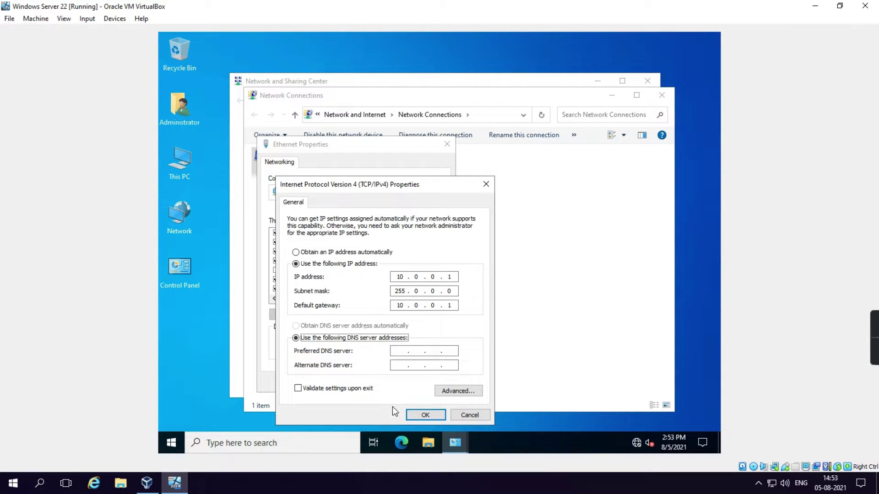
pyautogui.click(420, 414)
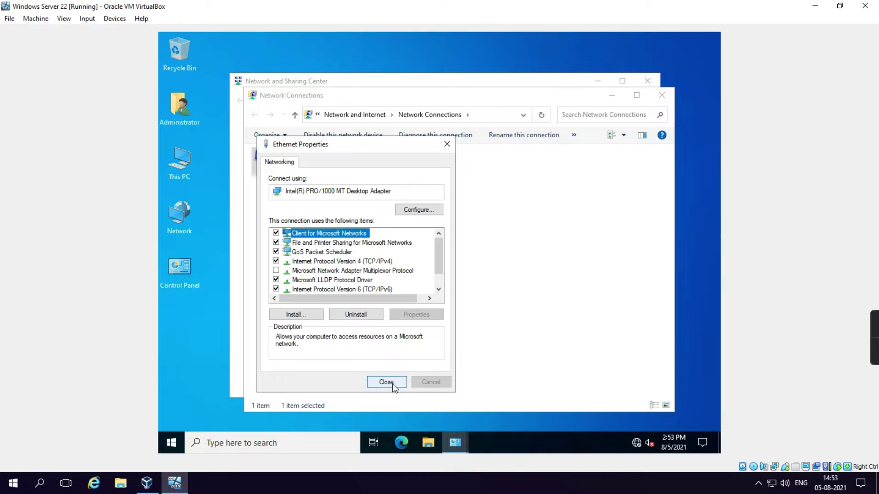
pyautogui.click(391, 383)
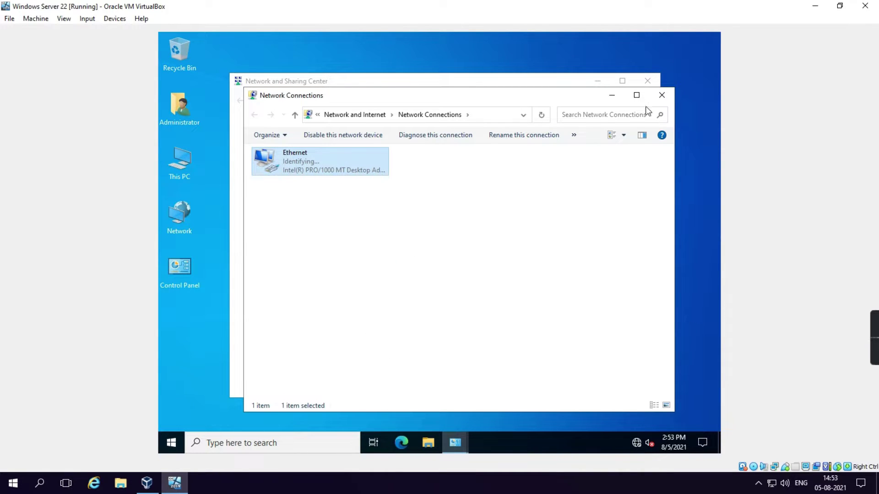
pyautogui.click(662, 95)
pyautogui.click(648, 81)
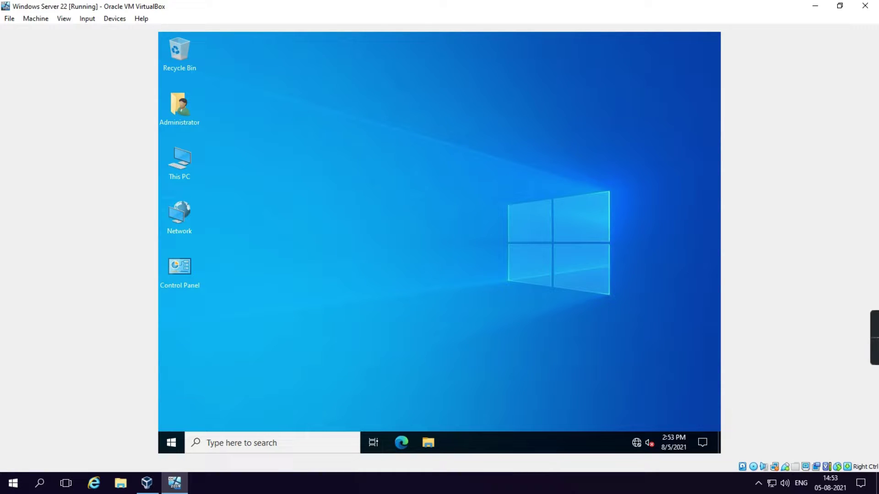
# Step: Open Server Manager and start adding roles and features with a role-based installation on the destination server "server"
pyautogui.click(180, 440)
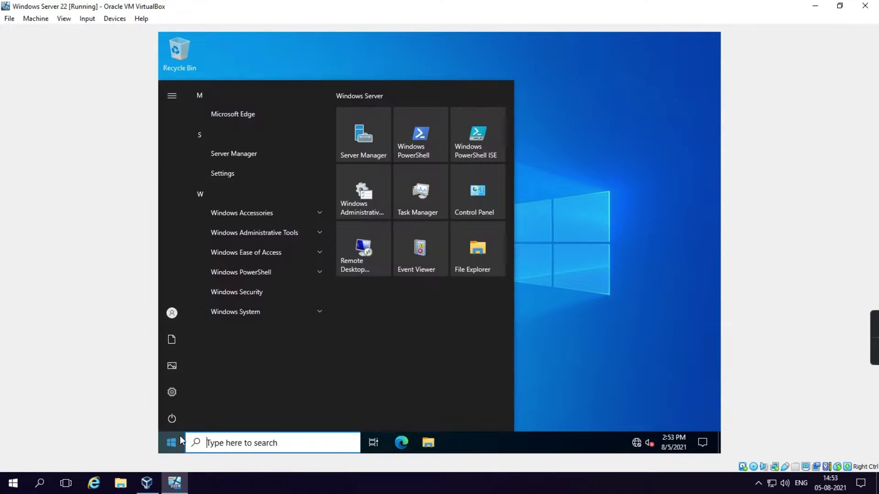
pyautogui.click(364, 143)
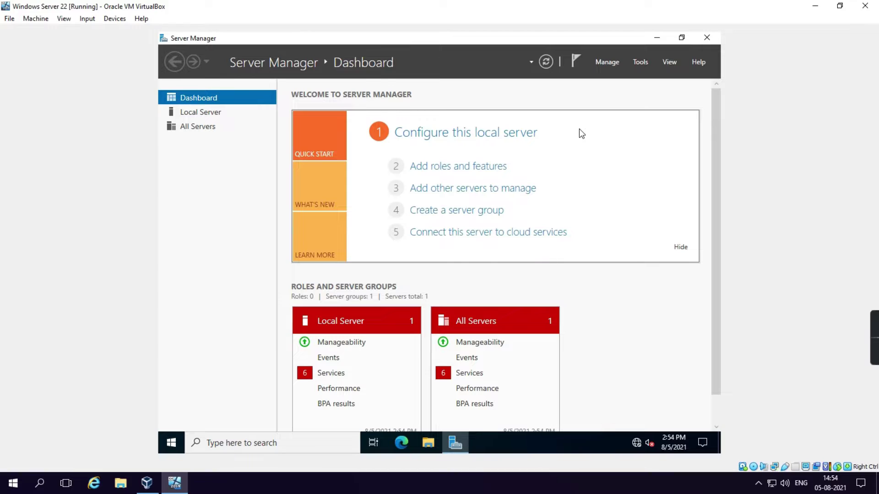
pyautogui.click(466, 168)
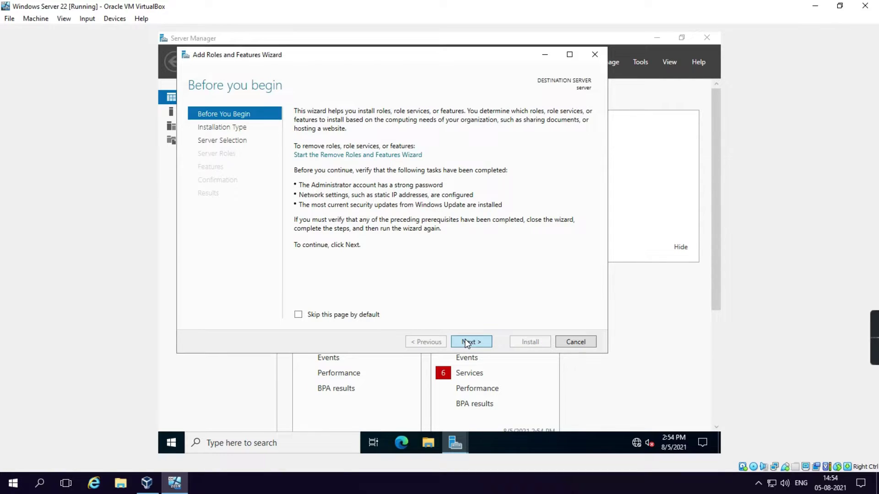
pyautogui.click(467, 343)
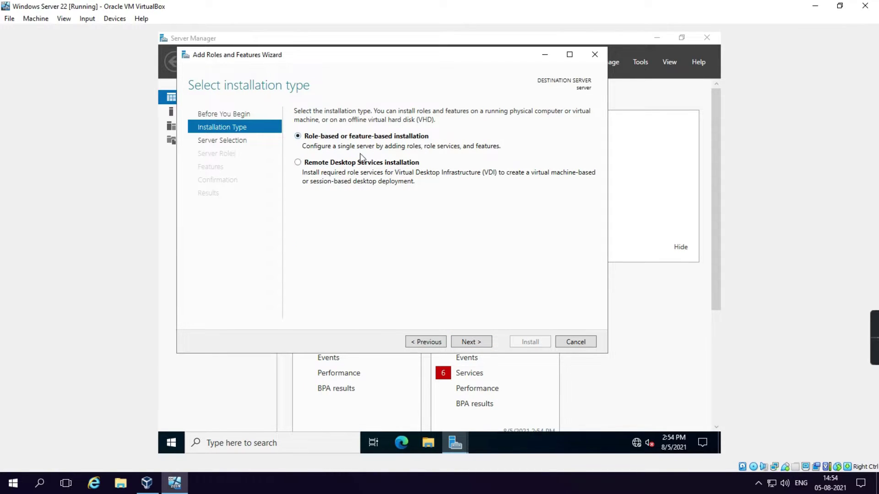
pyautogui.click(472, 344)
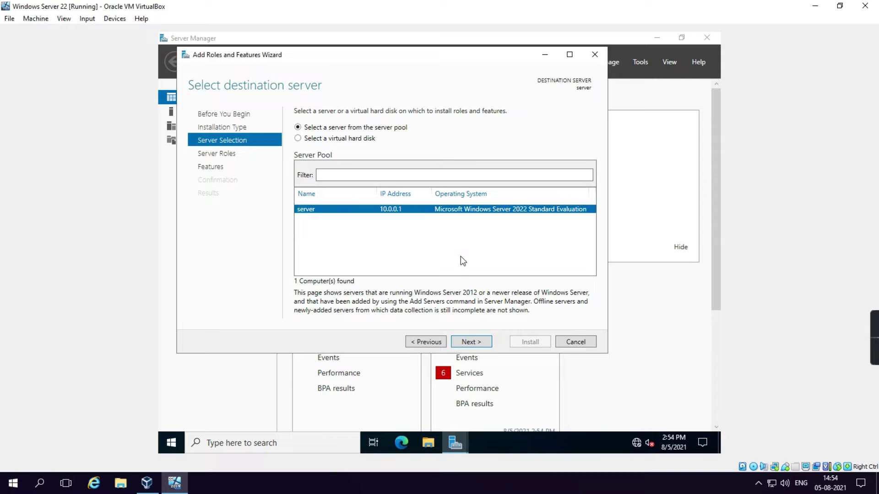
pyautogui.click(474, 343)
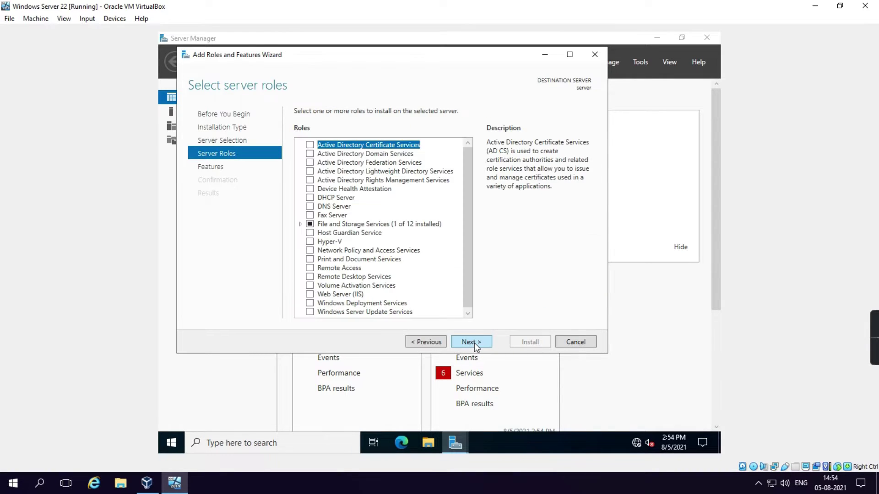
# Step: Select the Active Directory Domain Services role with its required features, keeping Active Directory Rights Management Services deselected
pyautogui.click(309, 180)
pyautogui.click(309, 154)
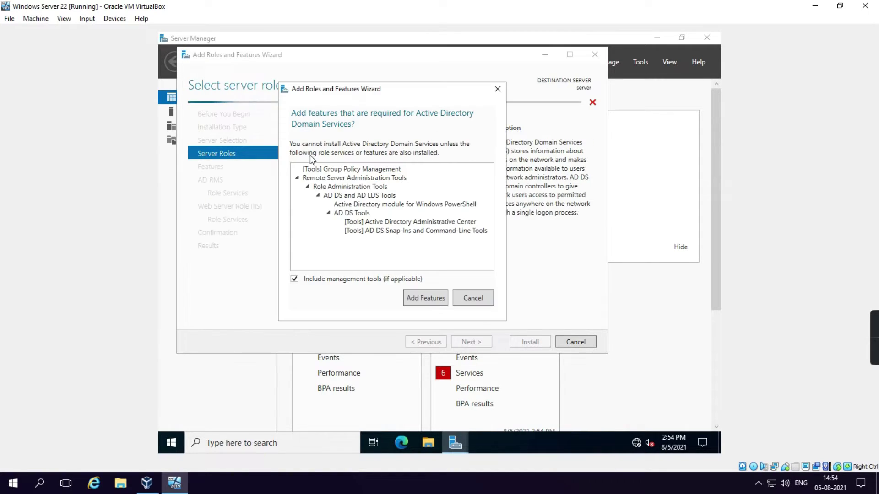
pyautogui.click(414, 298)
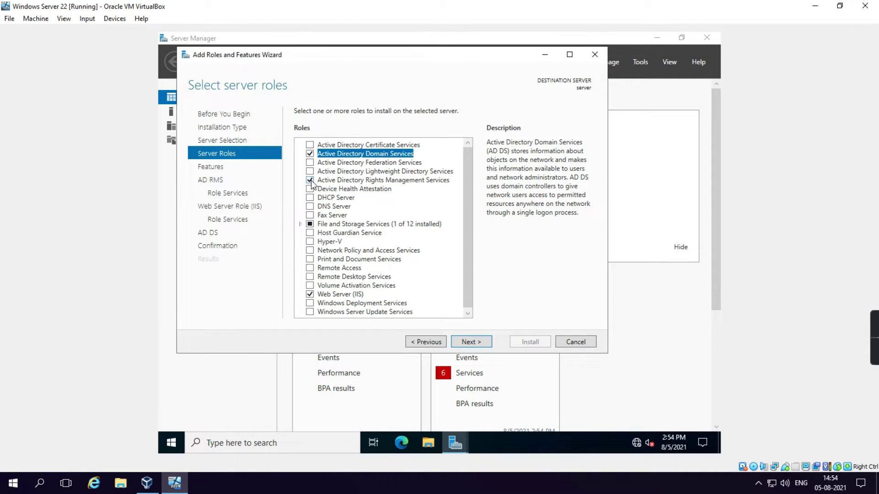
pyautogui.click(309, 179)
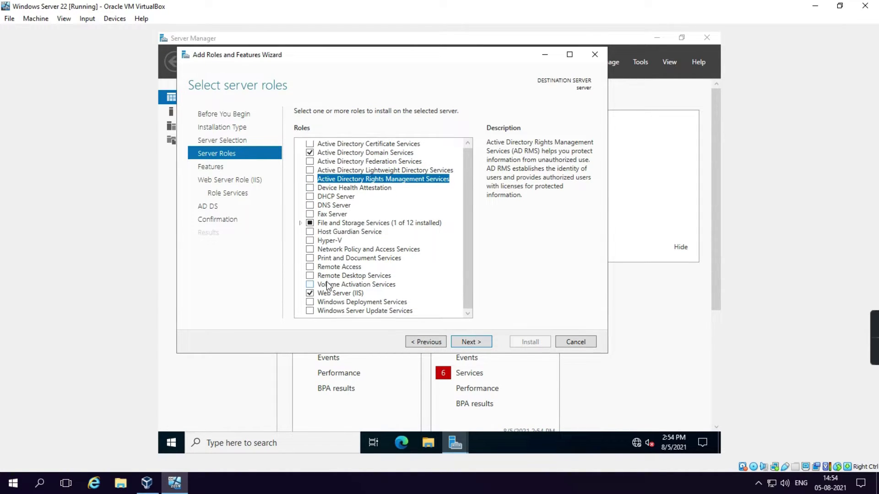
# Step: Add the DNS Server role with its required features and deselect the Web Server (IIS) role
pyautogui.click(306, 205)
pyautogui.click(407, 290)
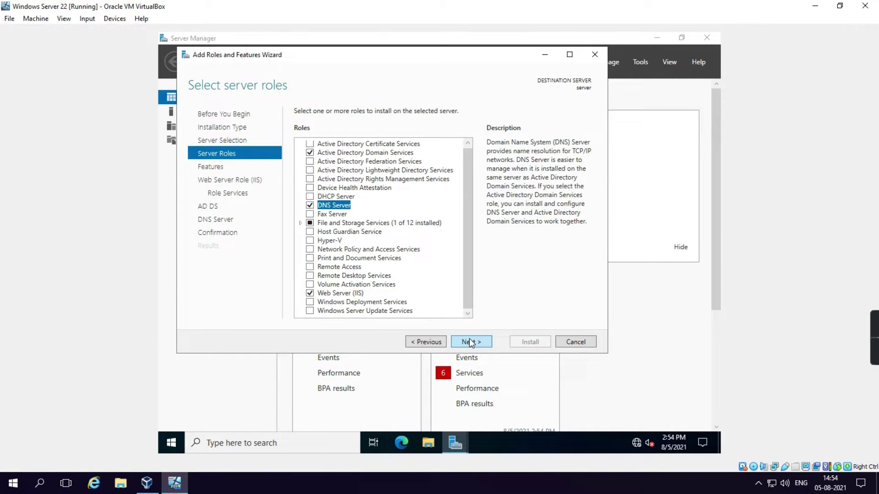
pyautogui.click(310, 294)
pyautogui.click(419, 295)
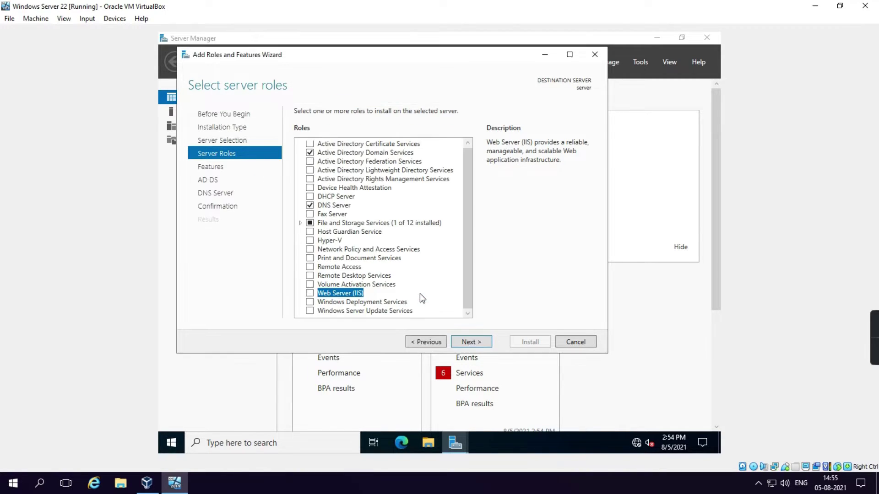
# Step: Install the selected roles with the default features and automatic restart of the destination server allowed, and close the finished wizard
pyautogui.click(463, 343)
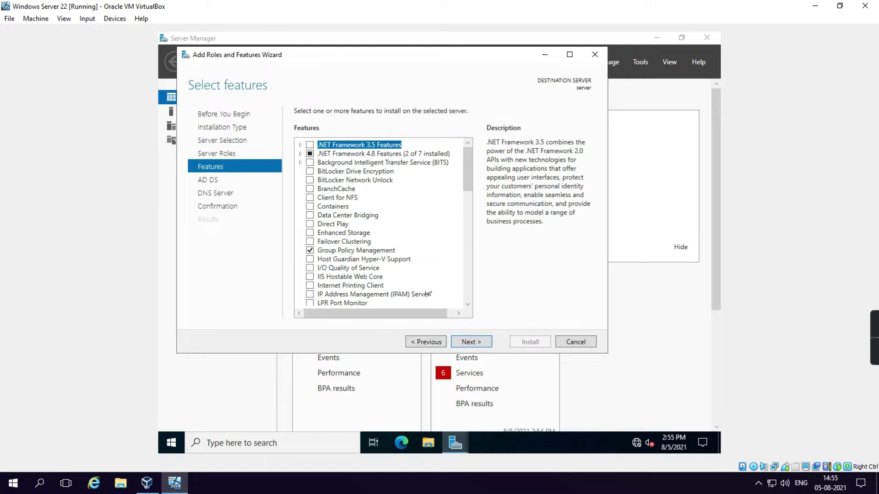
pyautogui.scroll(-3, 420, 245)
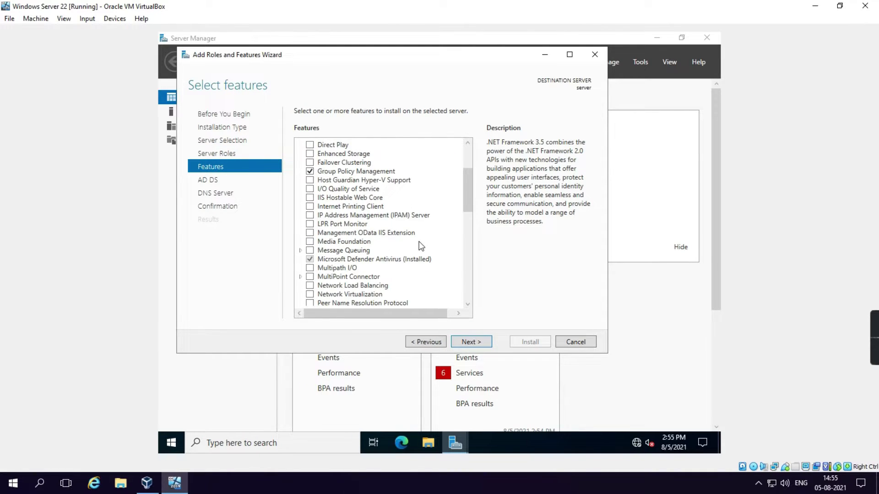
pyautogui.click(485, 344)
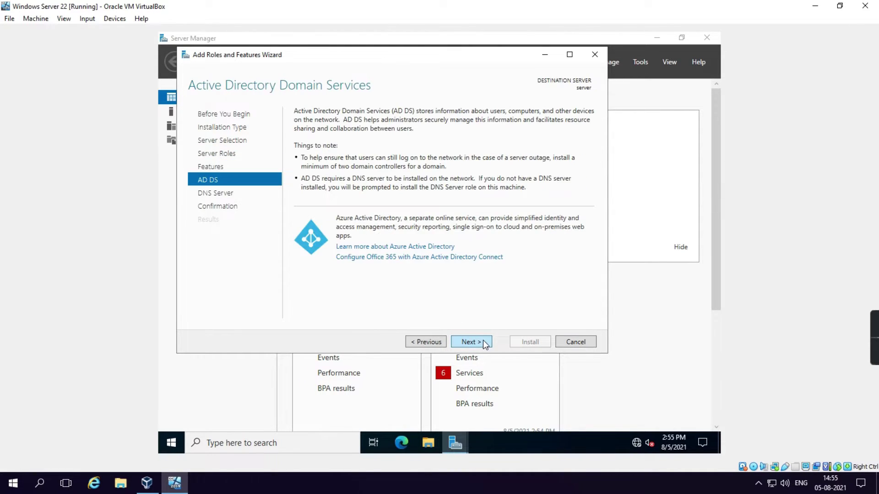
pyautogui.click(477, 345)
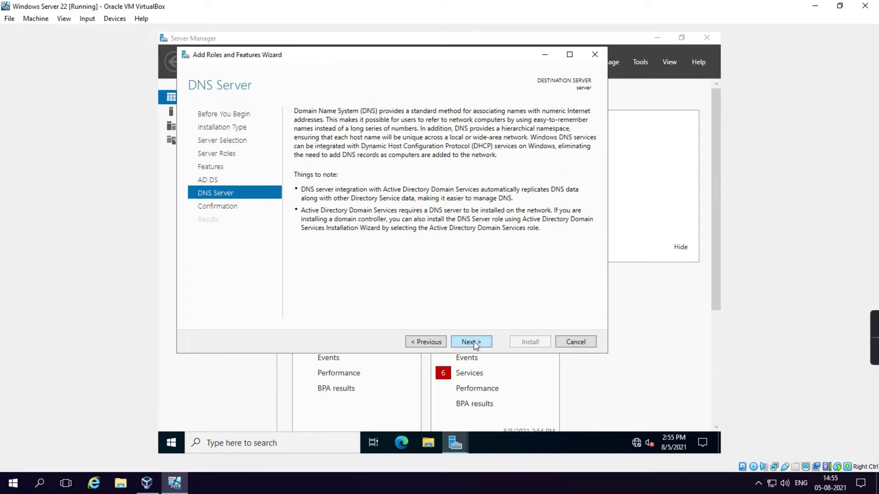
pyautogui.click(475, 346)
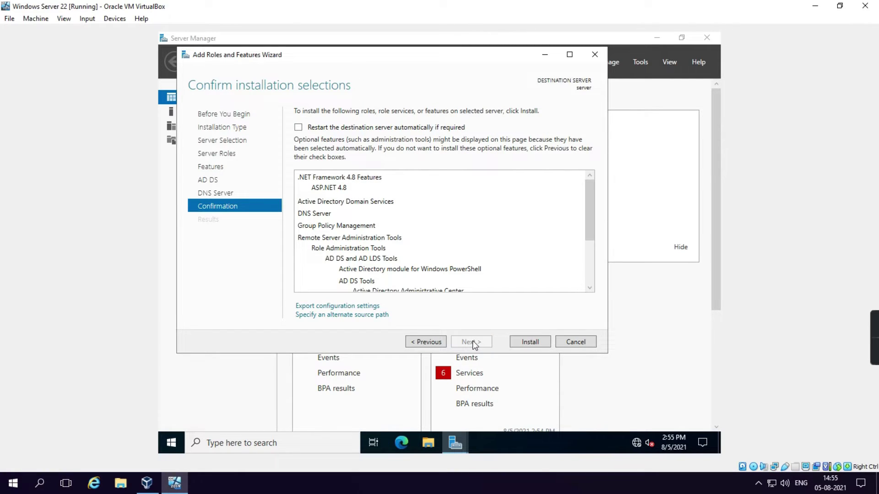
pyautogui.click(298, 127)
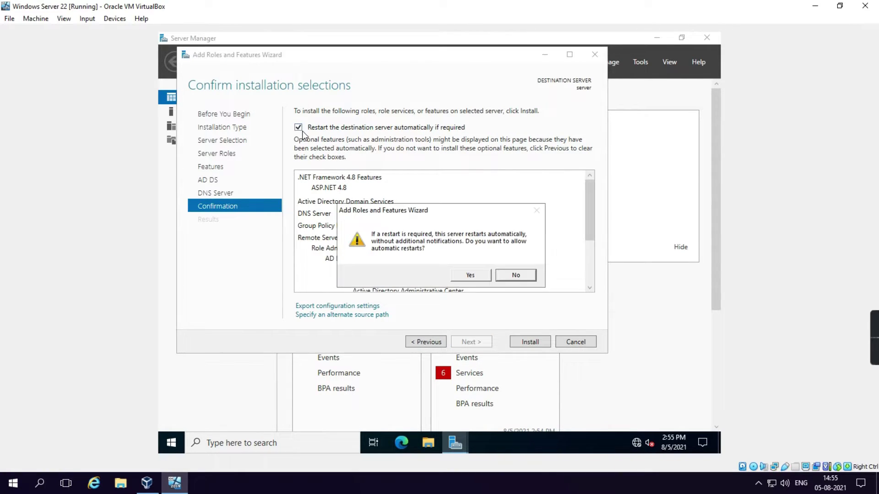
pyautogui.click(467, 275)
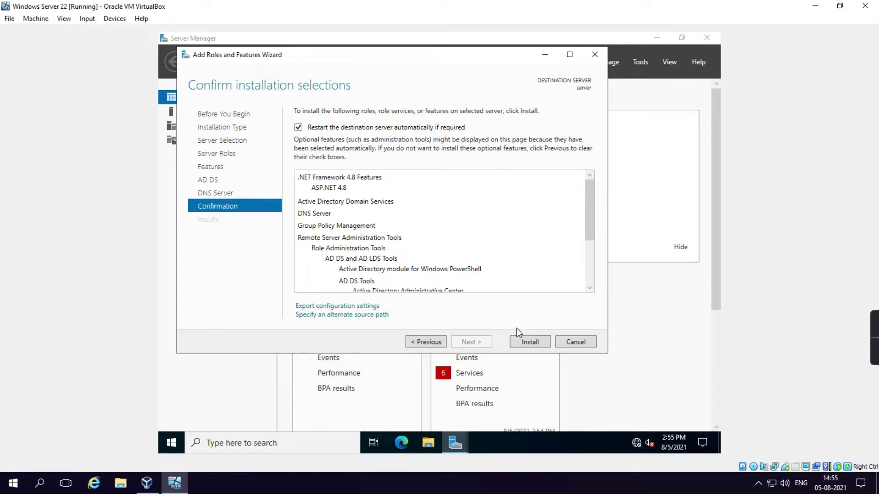
pyautogui.click(527, 342)
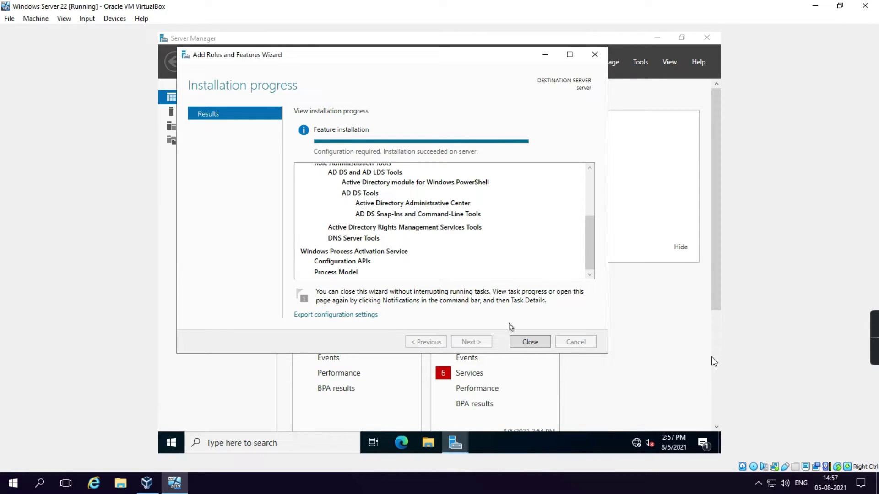
pyautogui.click(529, 343)
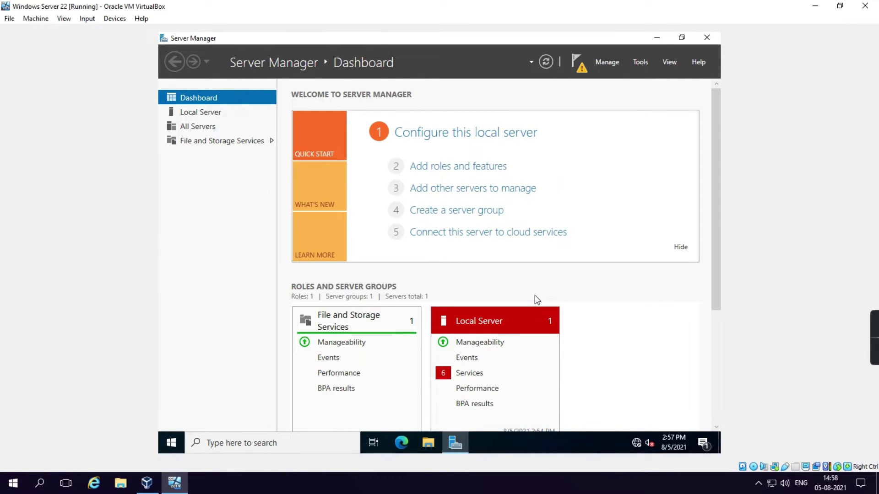
# Step: Start promoting the server to a domain controller, adding a new forest with the root domain name teknopathshala.com
pyautogui.click(578, 64)
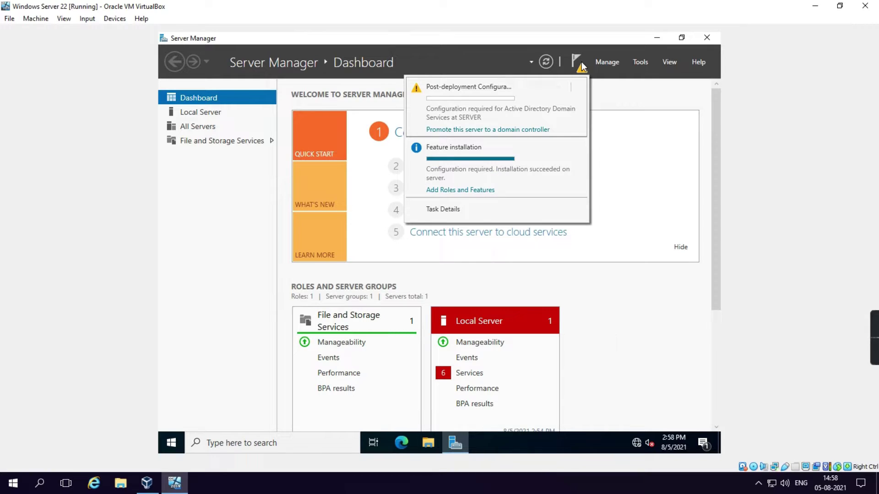
pyautogui.click(500, 130)
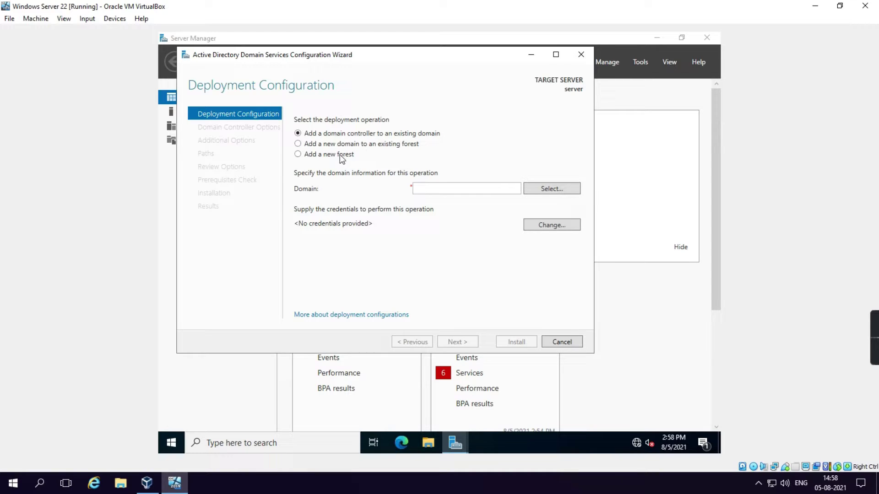
pyautogui.click(309, 156)
pyautogui.click(454, 191)
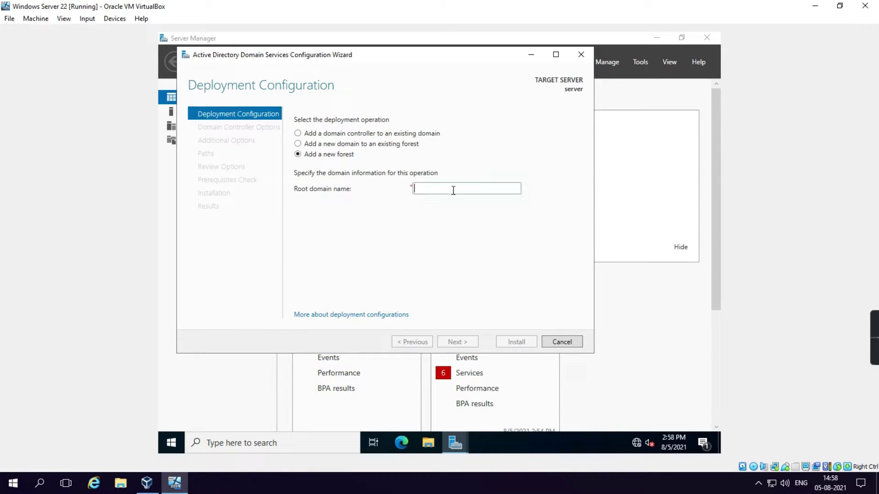
pyautogui.write('tekno')
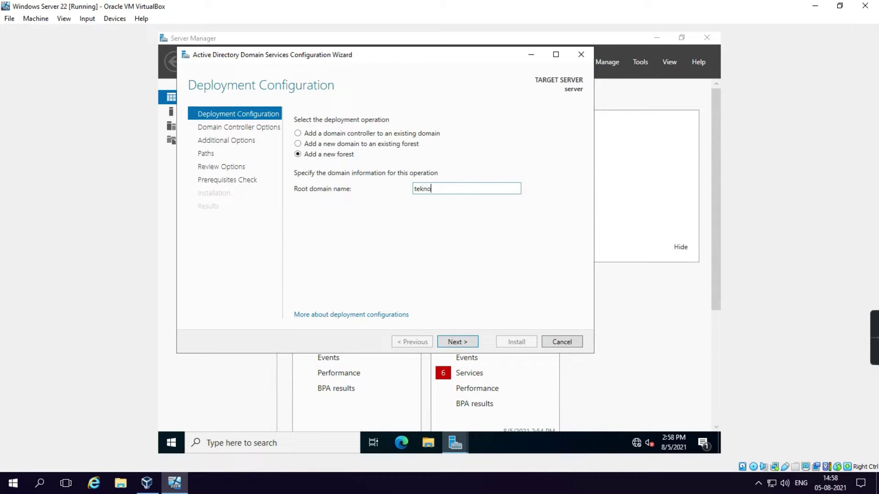
pyautogui.write(' path')
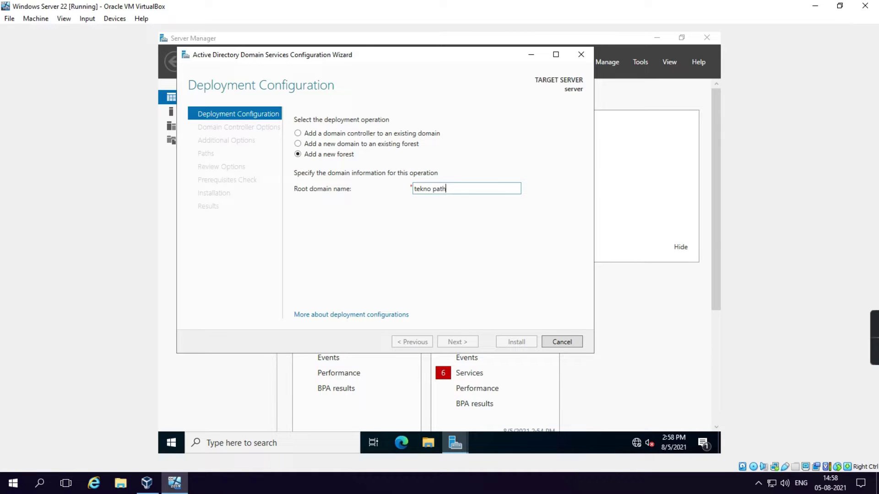
pyautogui.write('shala.com')
pyautogui.click(440, 188)
pyautogui.press('BackSpace')
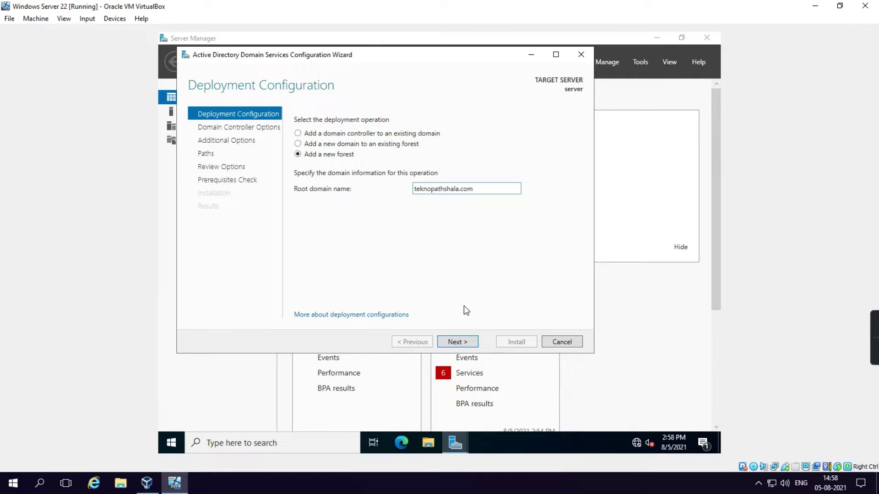
pyautogui.click(458, 342)
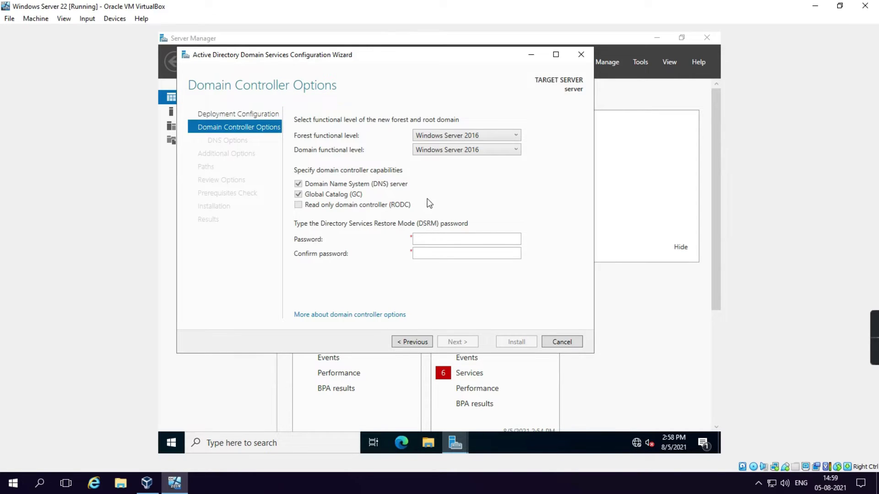
# Step: Enter and confirm the Directory Services Restore Mode (DSRM) password, keeping the default functional levels and domain controller capabilities
pyautogui.click(439, 240)
pyautogui.write('******')
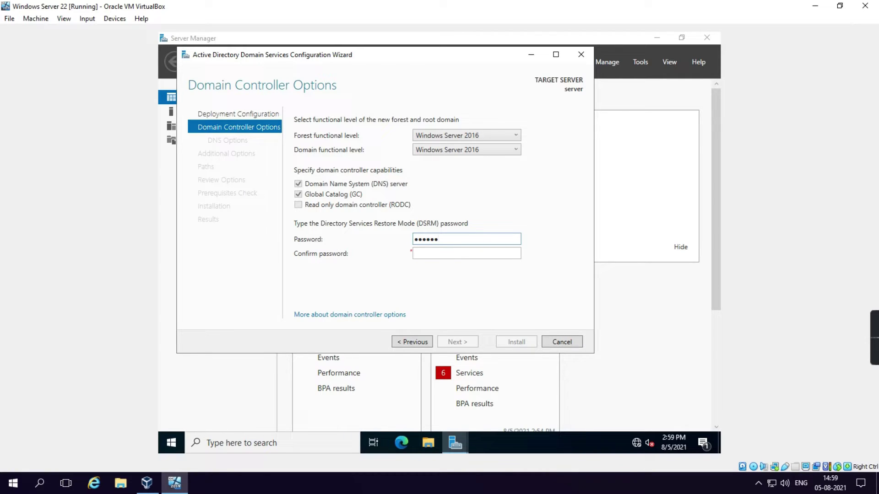
pyautogui.hotkey('ctrl', 'a')
pyautogui.write('***********')
pyautogui.press('Tab')
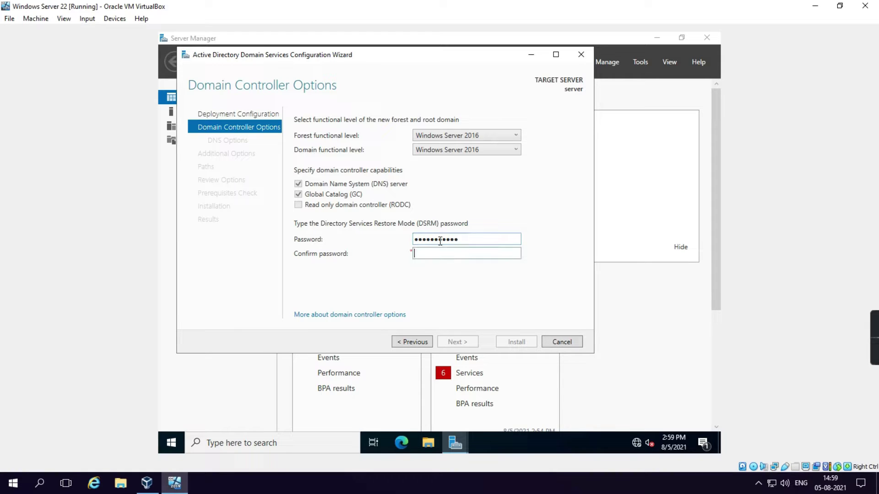
pyautogui.write('************')
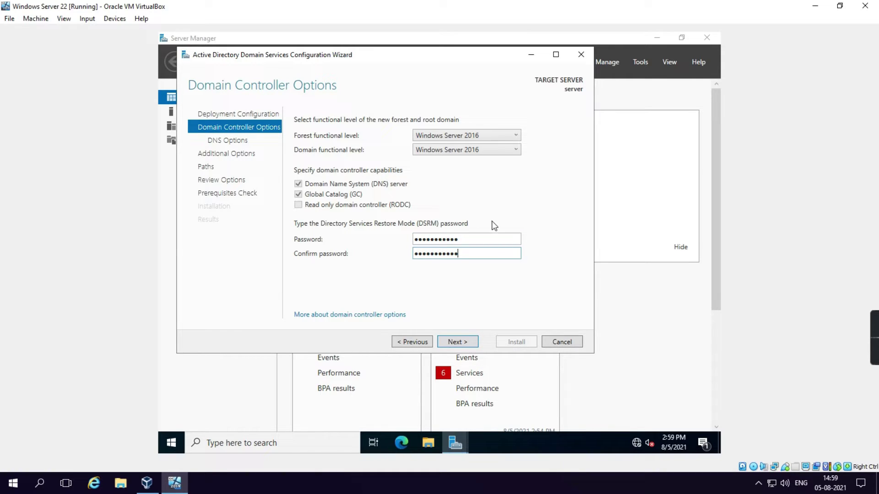
pyautogui.click(473, 342)
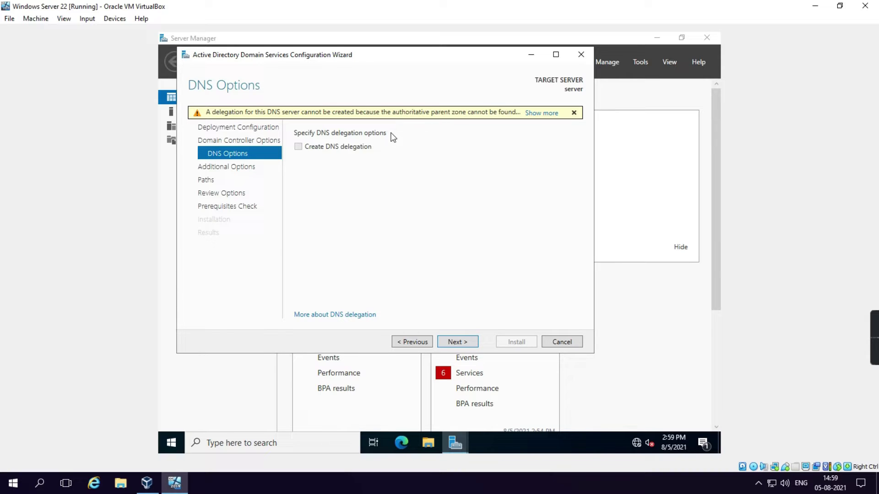
# Step: Accept the DNS options without delegation, the NetBIOS domain name TEKNOPATHSHALA and the default database, log and SYSVOL folders
pyautogui.click(468, 343)
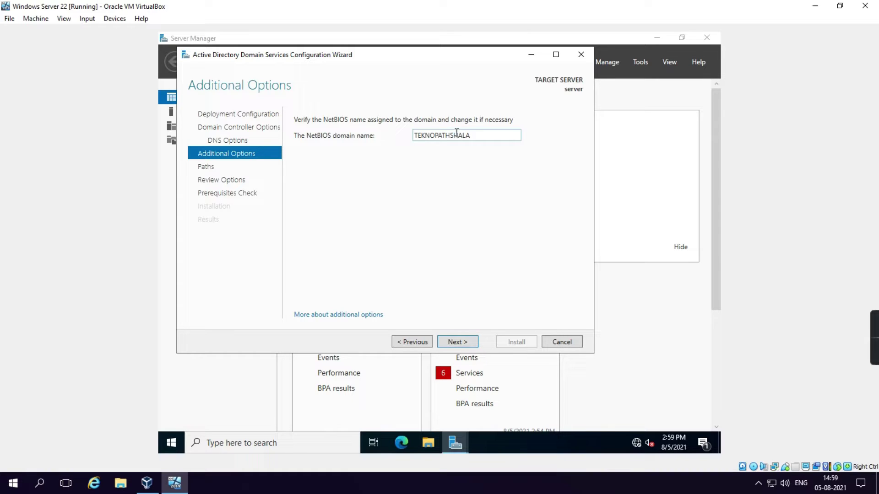
pyautogui.click(459, 337)
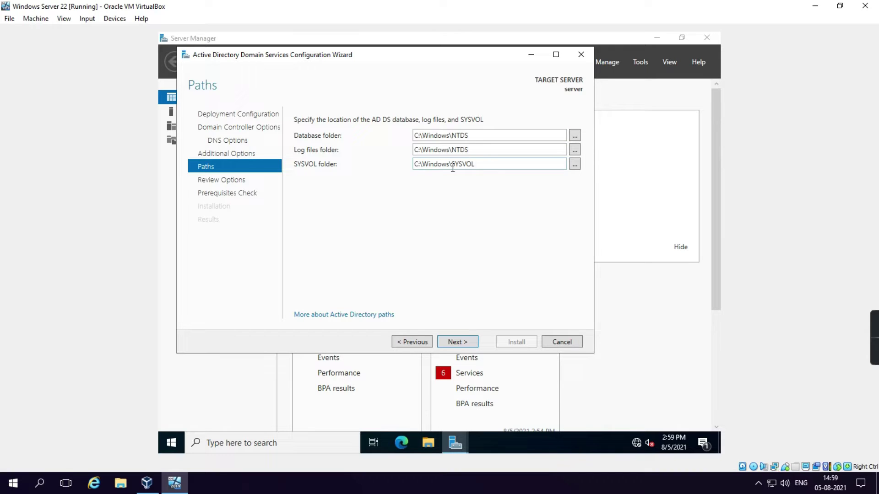
pyautogui.click(467, 342)
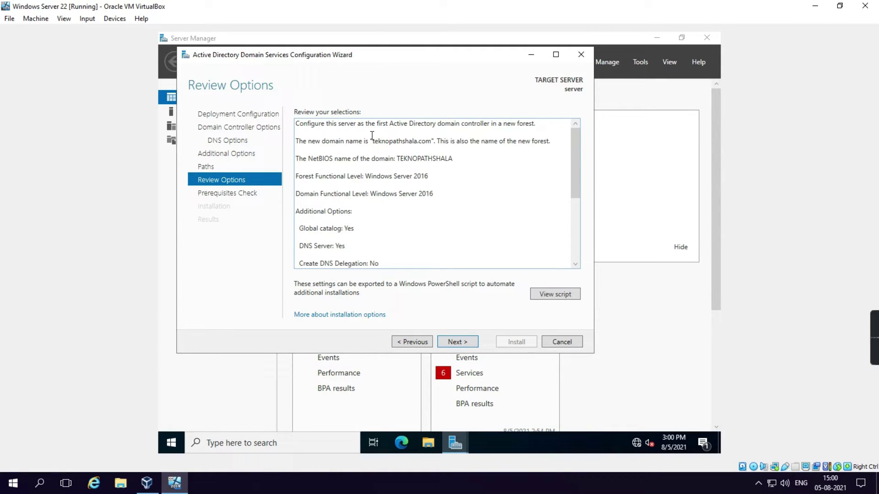
# Step: Review the summary of selected deployment options and proceed to the prerequisites check
pyautogui.scroll(-1, 455, 165)
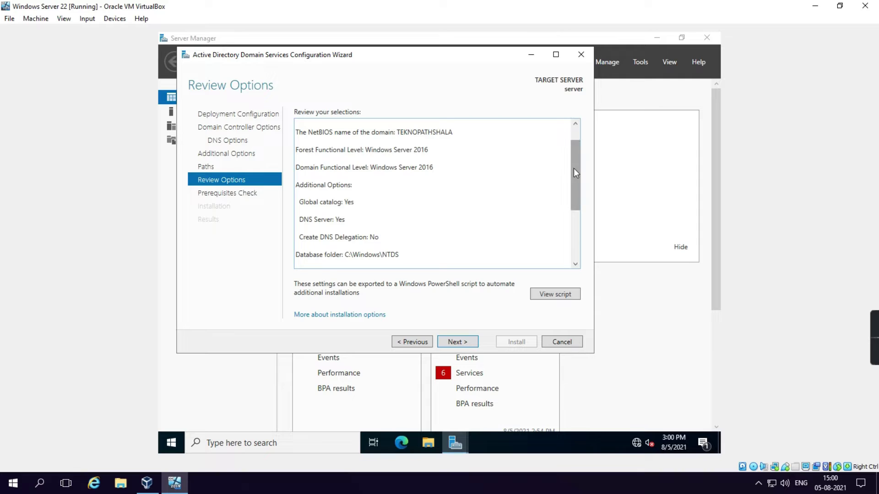
pyautogui.moveTo(573, 169); pyautogui.dragTo(568, 193)
pyautogui.hotkey('ctrl', 'a')
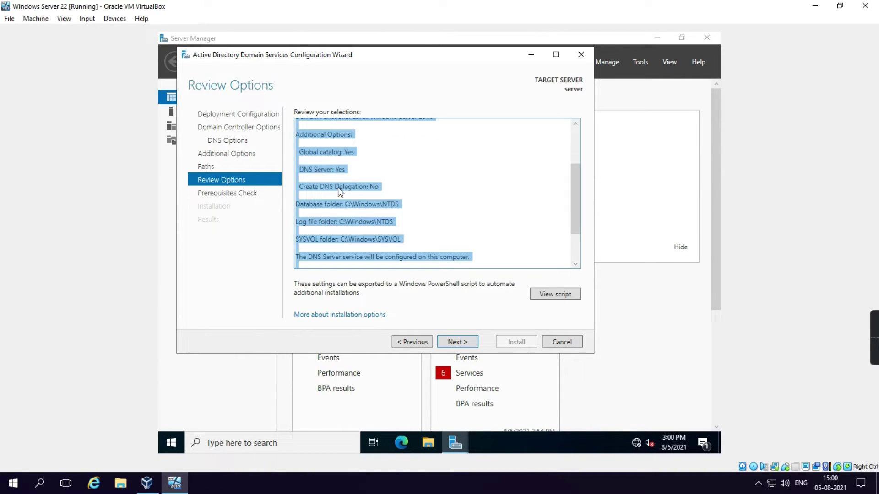
pyautogui.click(347, 184)
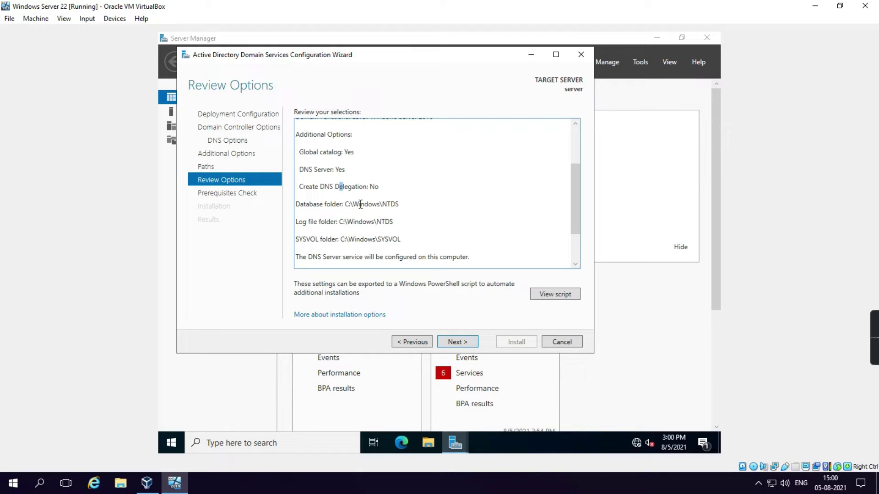
pyautogui.moveTo(361, 205); pyautogui.dragTo(367, 206)
pyautogui.scroll(-2, 375, 218)
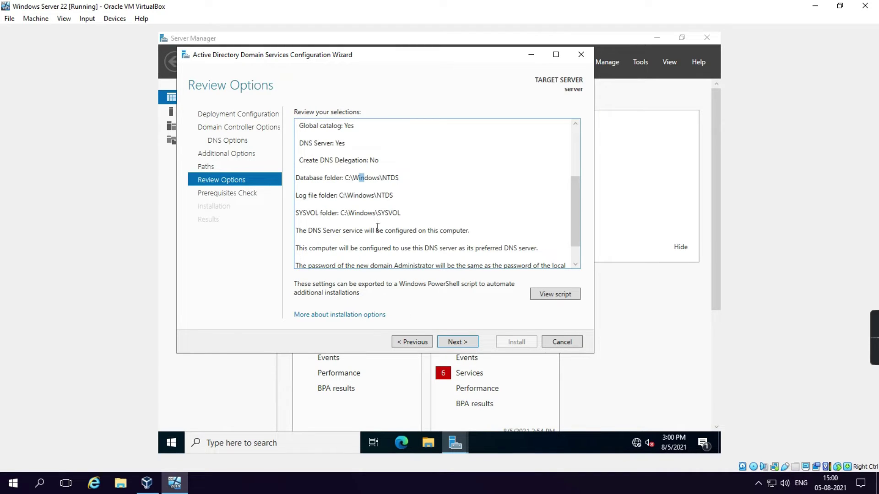
pyautogui.click(460, 342)
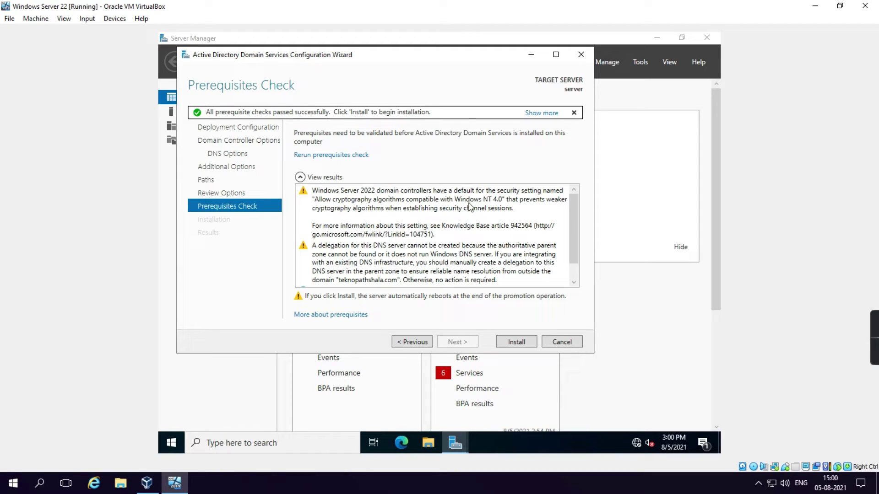
# Step: Review the prerequisite results, install the domain controller configuration, and close the sign-out notice and the finished wizard
pyautogui.scroll(-1, 472, 208)
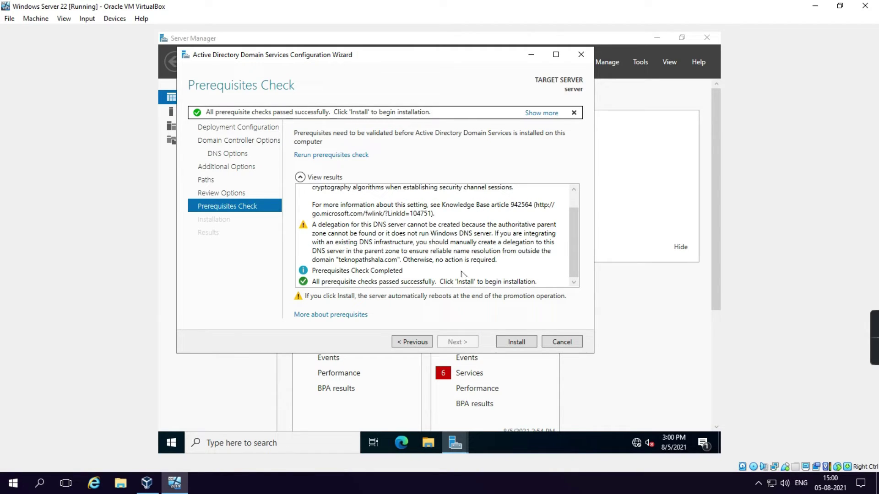
pyautogui.click(506, 341)
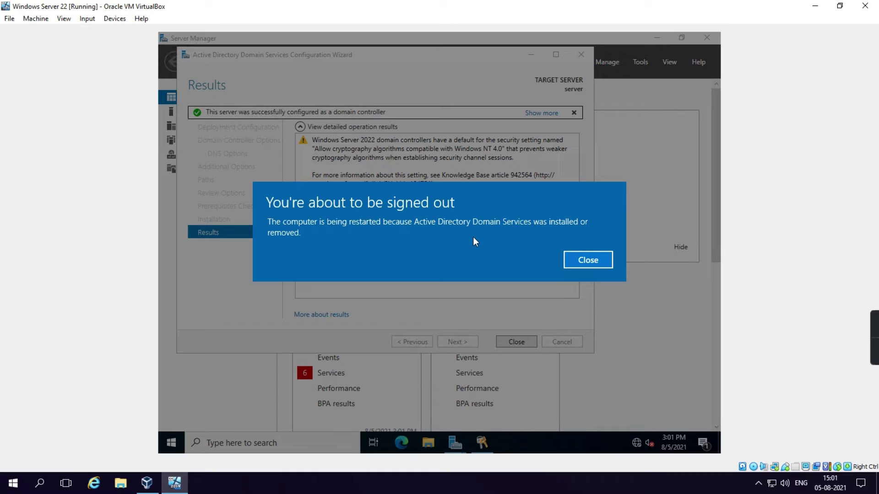
pyautogui.click(587, 258)
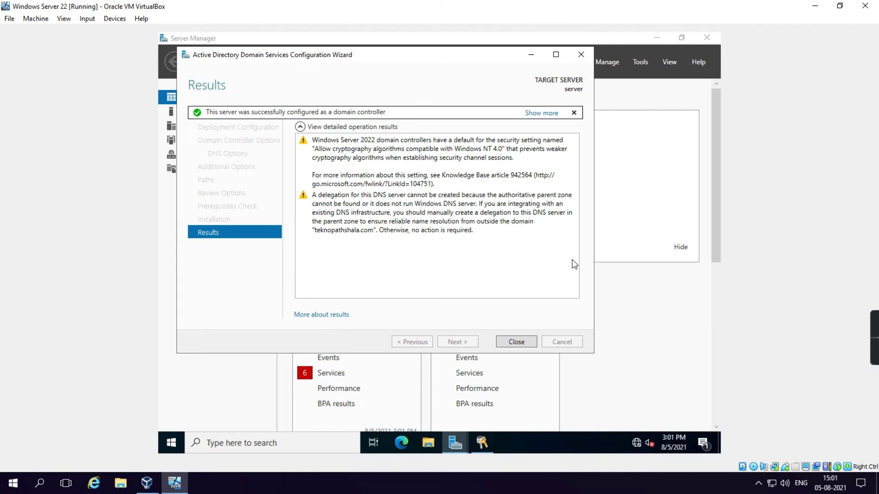
pyautogui.click(516, 342)
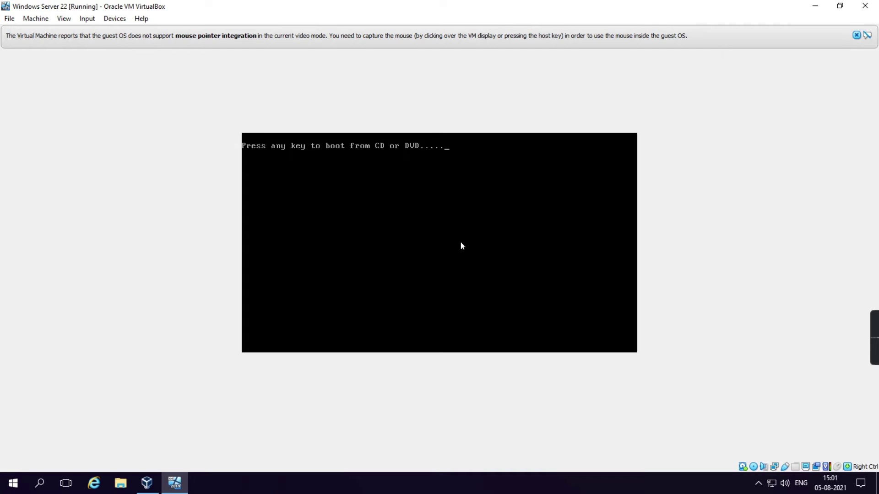
# Step: Dismiss the virtual machine's mouse integration notices during the restart and sign in as the domain Administrator with the account password
pyautogui.press('Return')
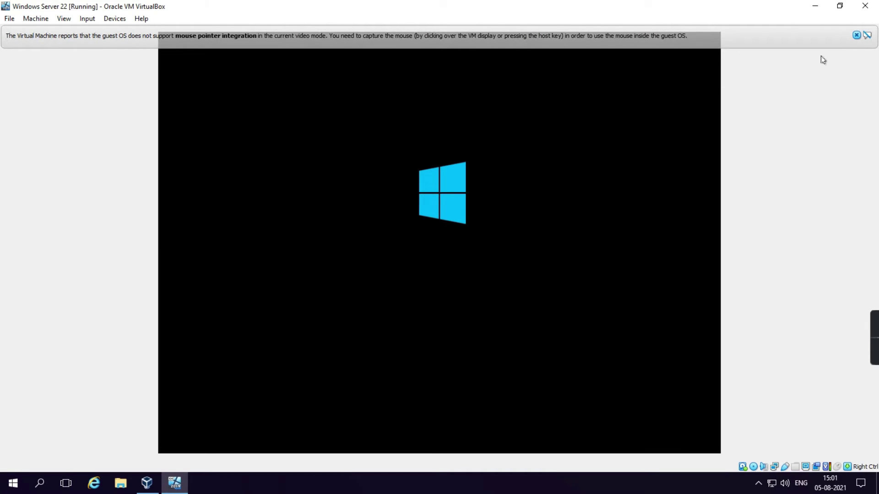
pyautogui.click(856, 35)
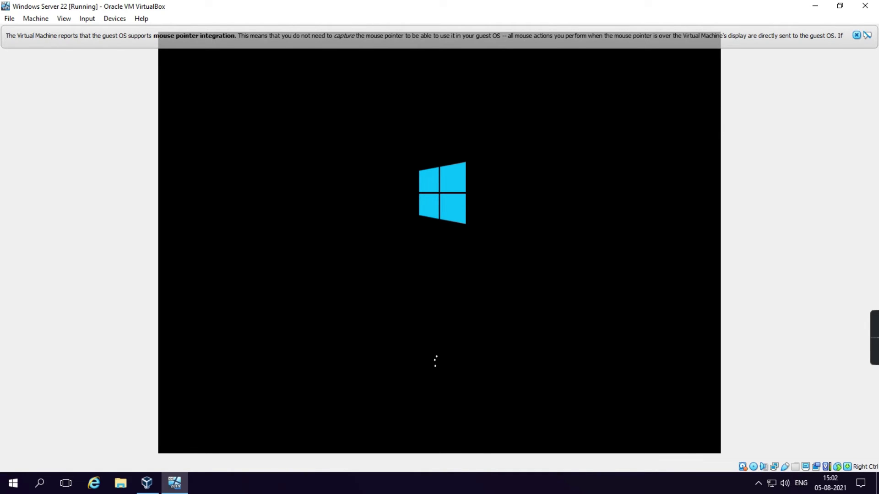
pyautogui.click(857, 35)
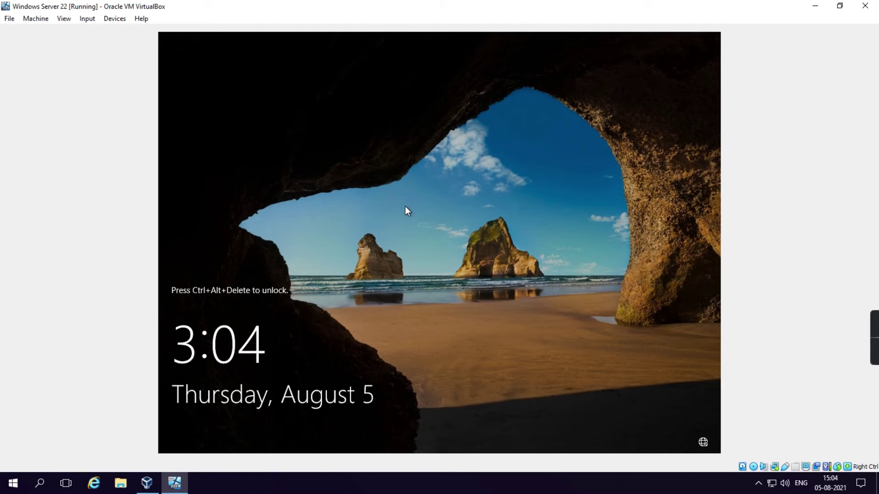
pyautogui.hotkey('ctrl', 'alt', 'Delete')
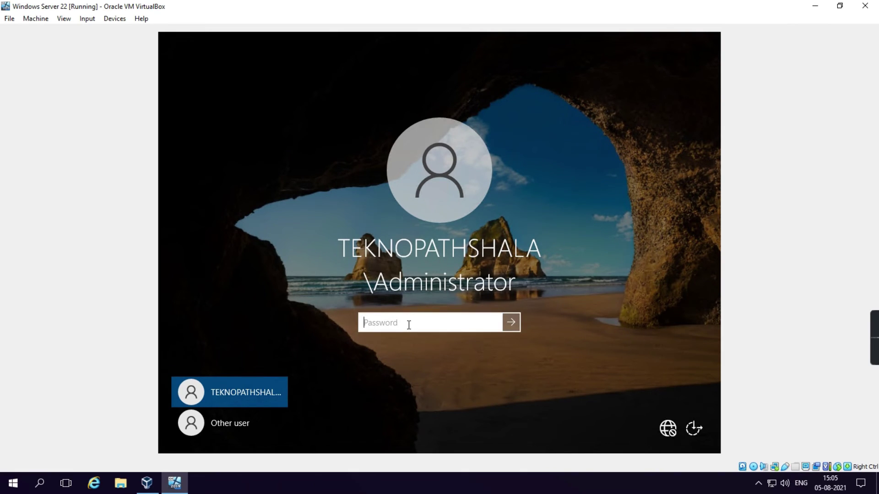
pyautogui.write('••••••••••')
pyautogui.press('Return')
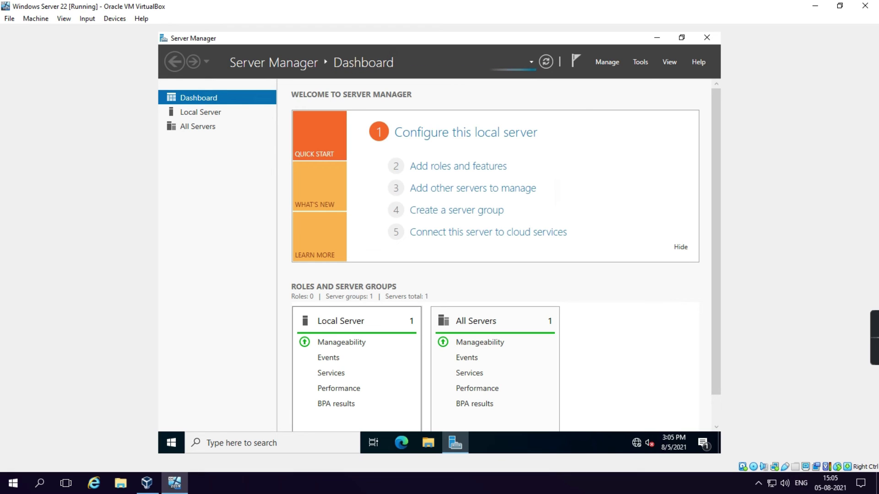
# Step: Examine the Users container of teknopathshala.com in Active Directory Users and Computers with the Name column widened, and close the console
pyautogui.click(640, 64)
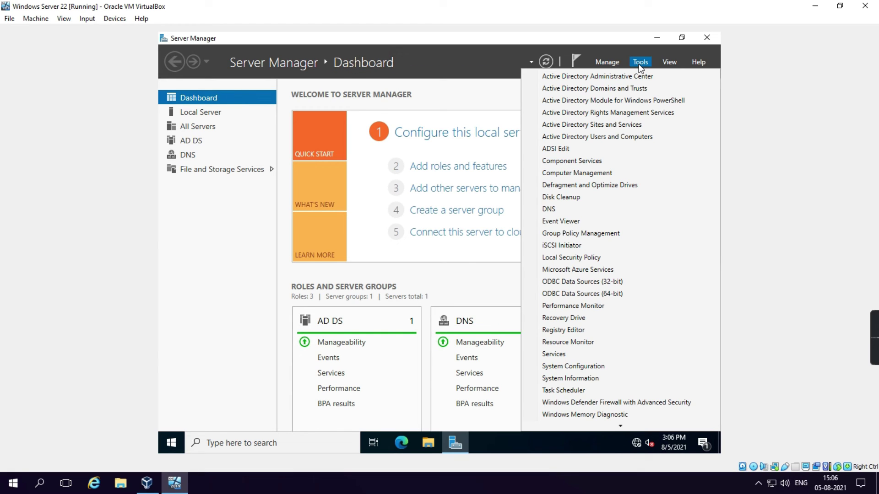
pyautogui.click(595, 137)
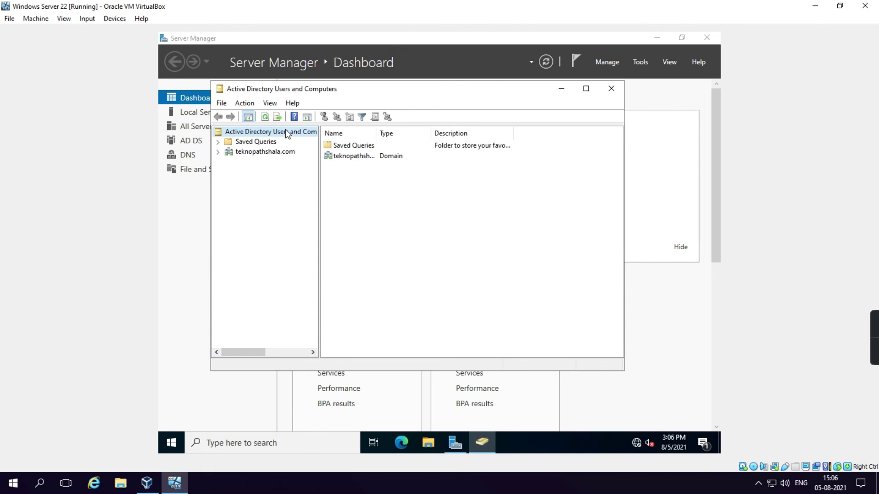
pyautogui.click(586, 88)
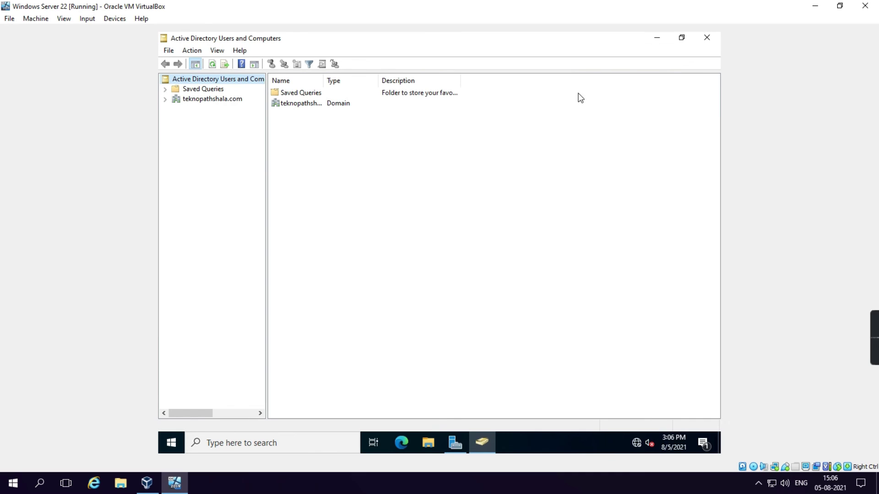
pyautogui.click(166, 100)
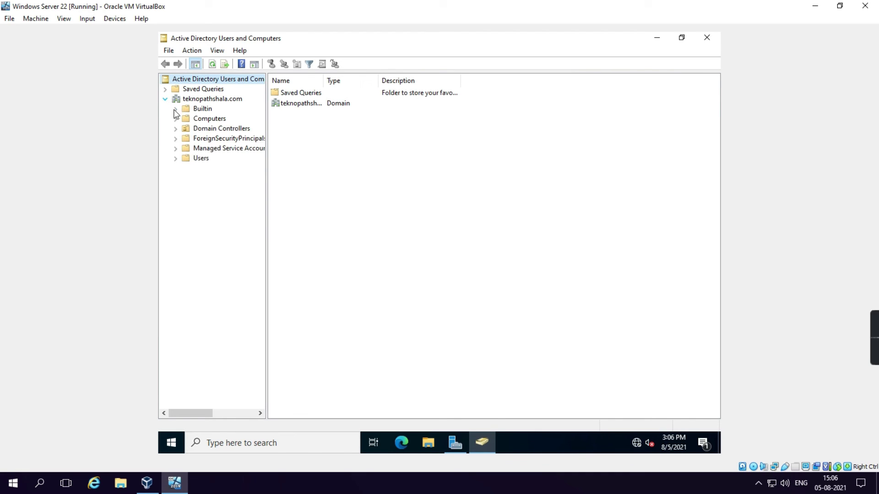
pyautogui.click(202, 159)
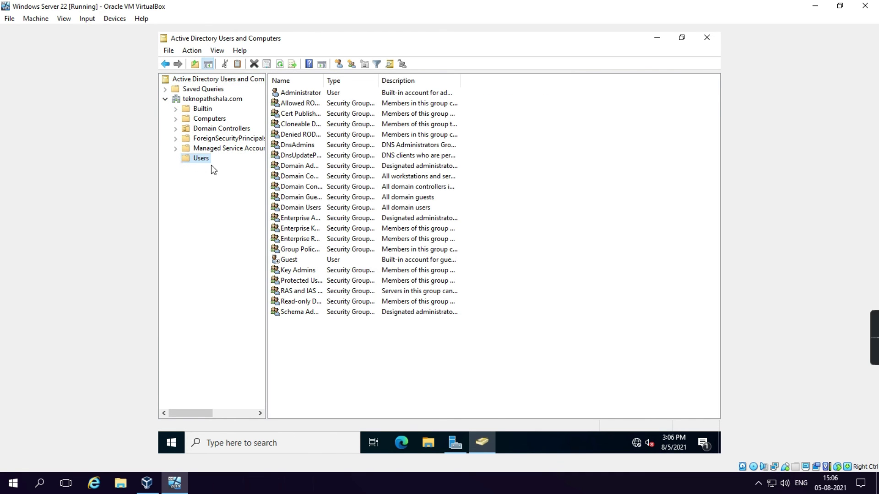
pyautogui.doubleClick(324, 80)
pyautogui.click(319, 94)
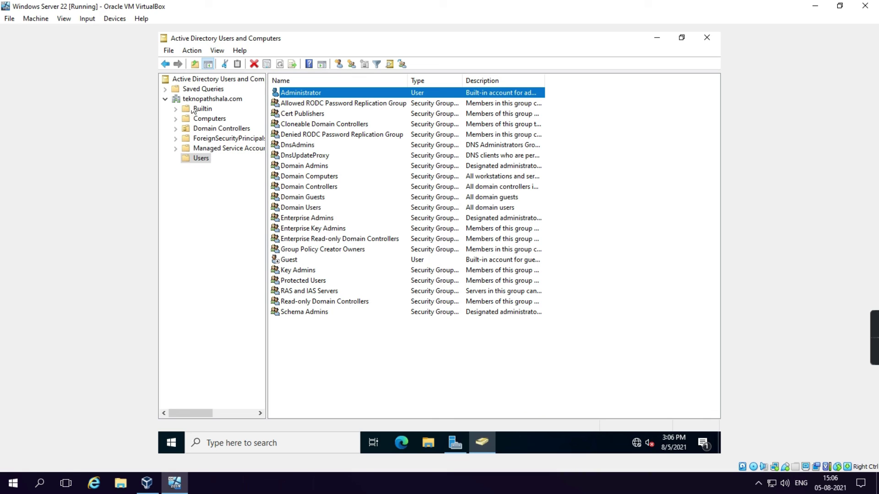
pyautogui.click(707, 38)
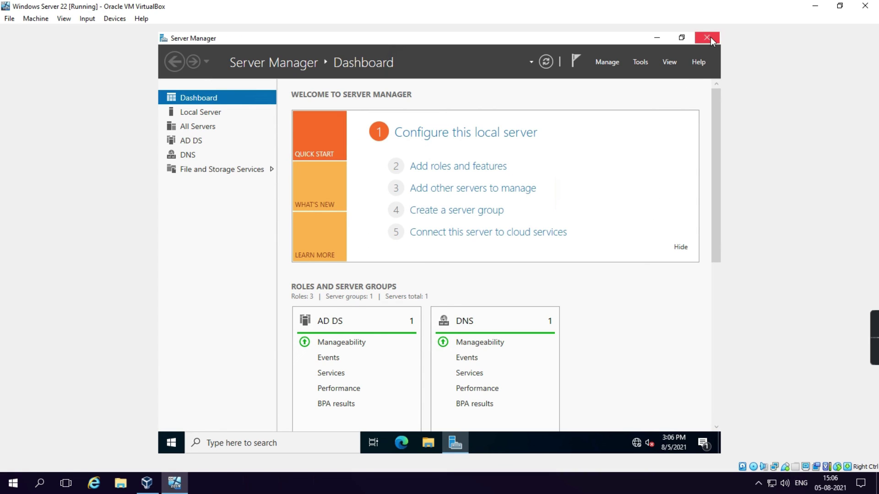